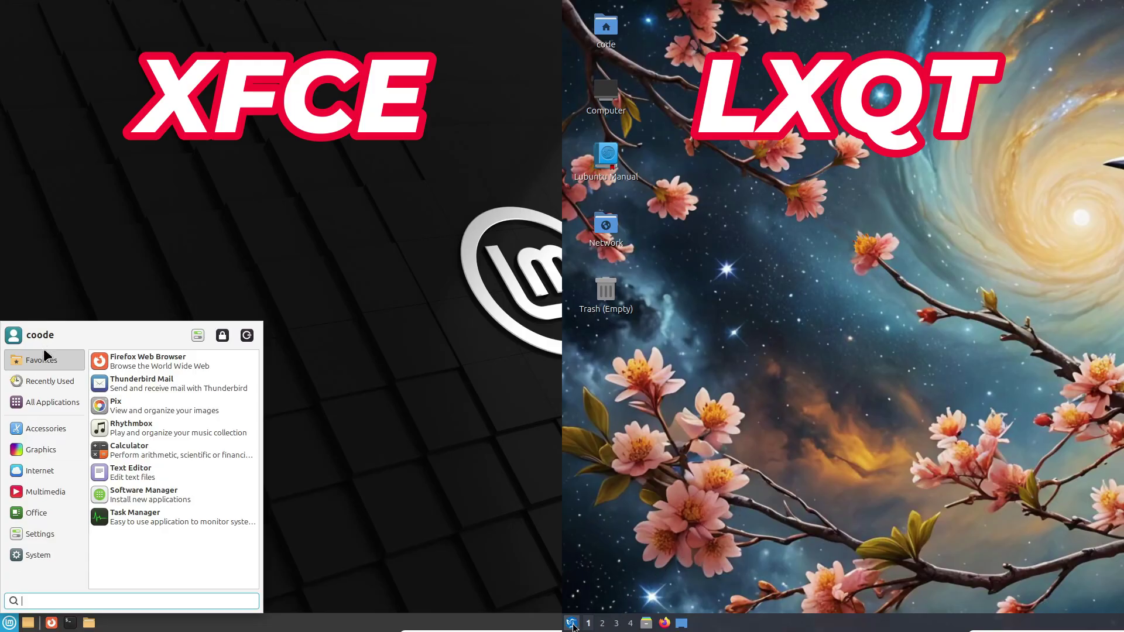
Step: Open the LXQt start menu next to the Xfce Whisker menu
click(571, 623)
Step: Compare the Accessories, Graphics/Internet, Office and System categories in both menus, then close Xfce's
mouse_move(629, 377)
mouse_move(42, 431)
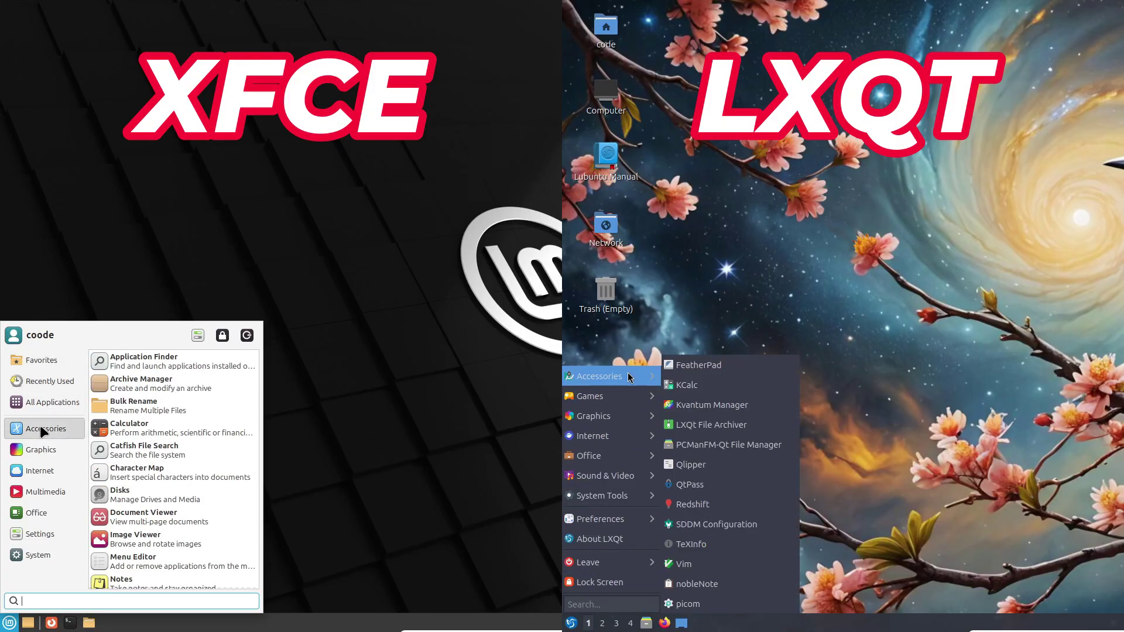
mouse_move(631, 421)
mouse_move(35, 468)
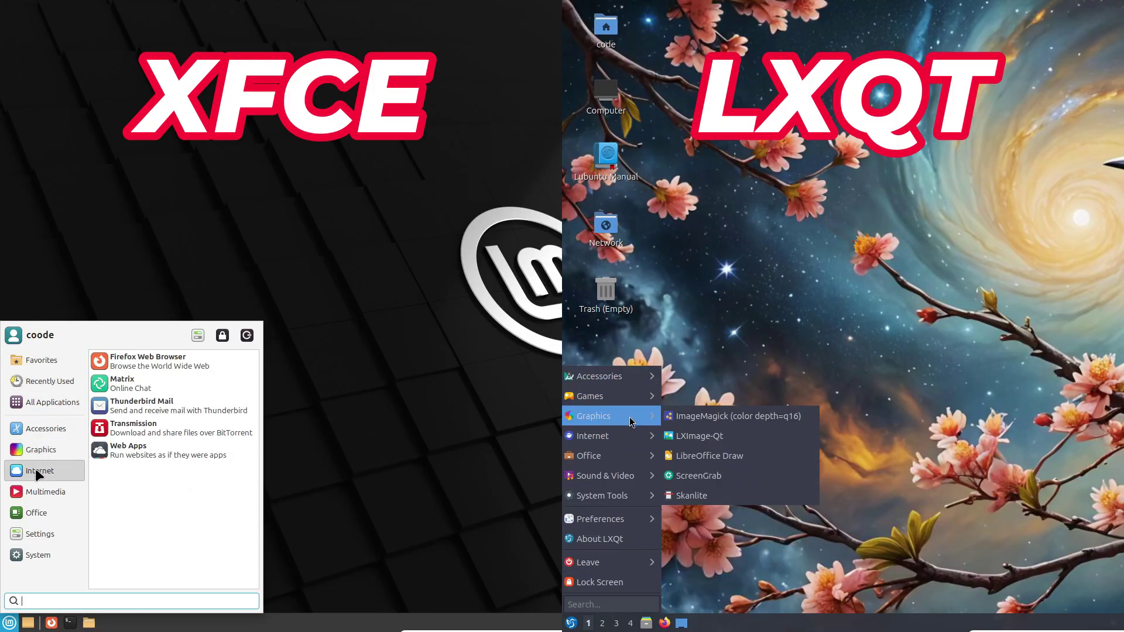
mouse_move(631, 460)
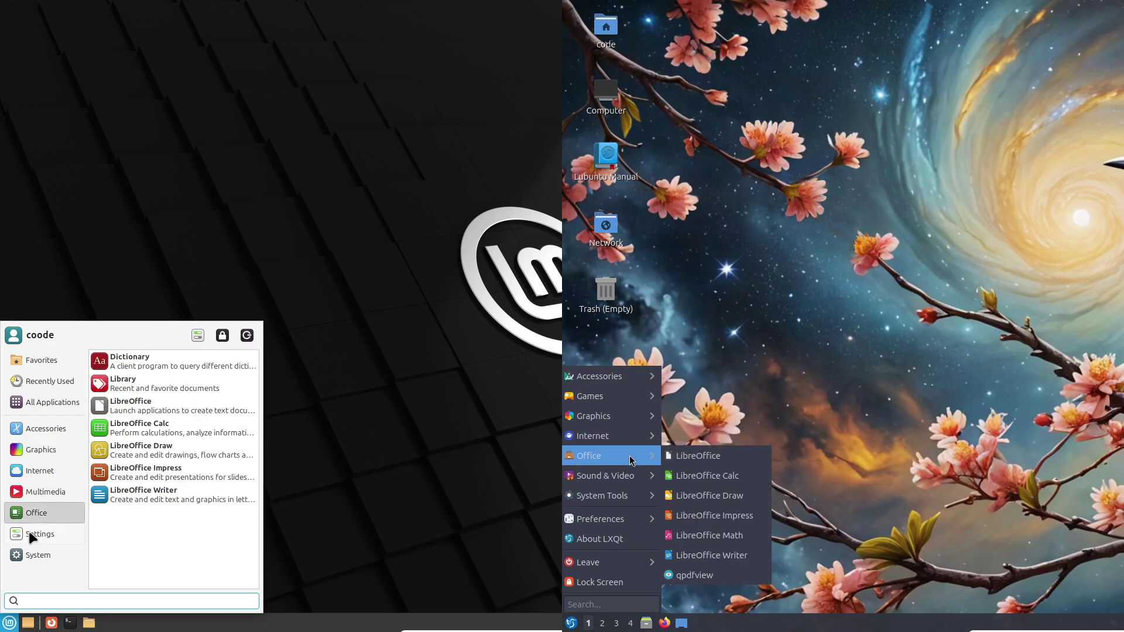
mouse_move(29, 557)
mouse_move(631, 495)
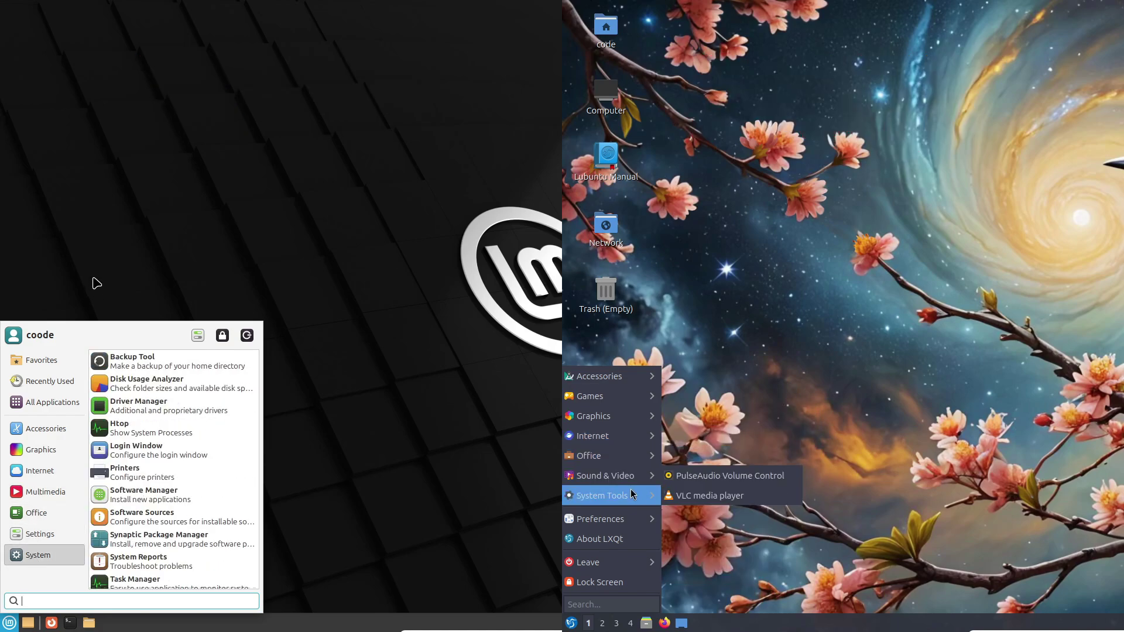
click(96, 284)
Step: Open an Xfce terminal on the left and run neofetch
click(69, 622)
mouse_move(633, 520)
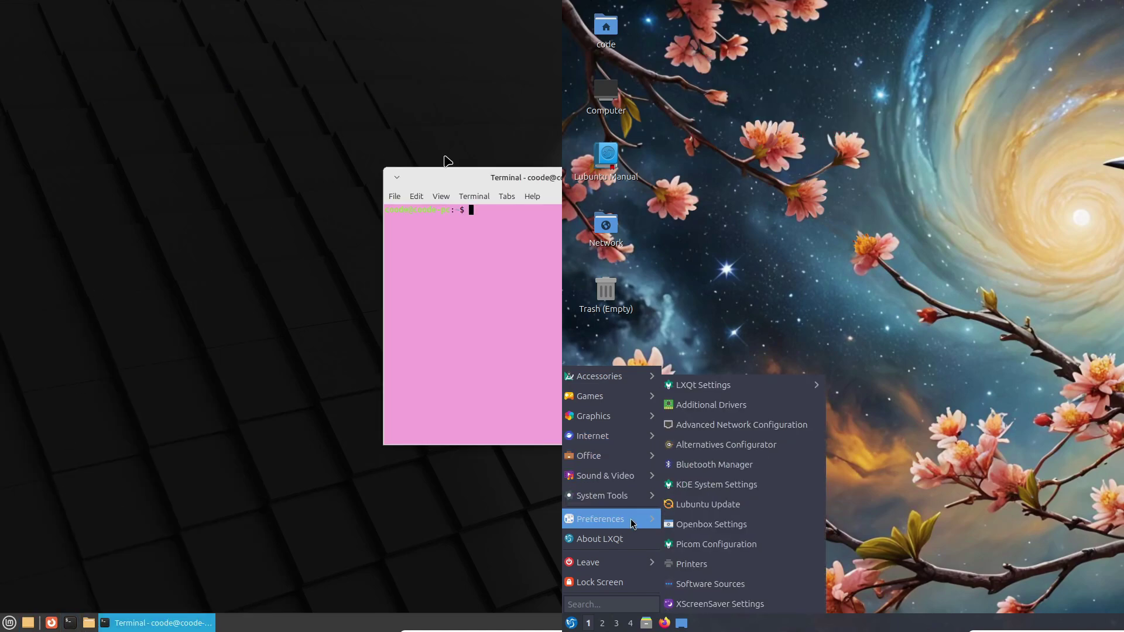
drag(448, 161, 103, 173)
mouse_move(802, 385)
text(n)
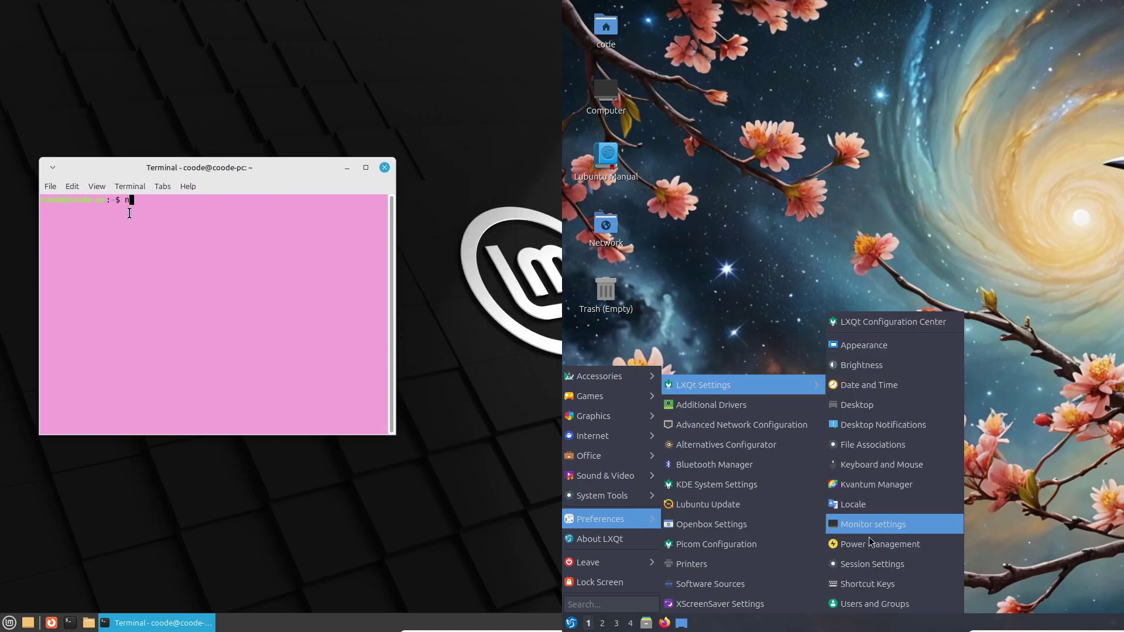
text(eofetch)
key(Return)
Step: Open the LXQt Configuration Center, scroll through it, then close it
click(893, 322)
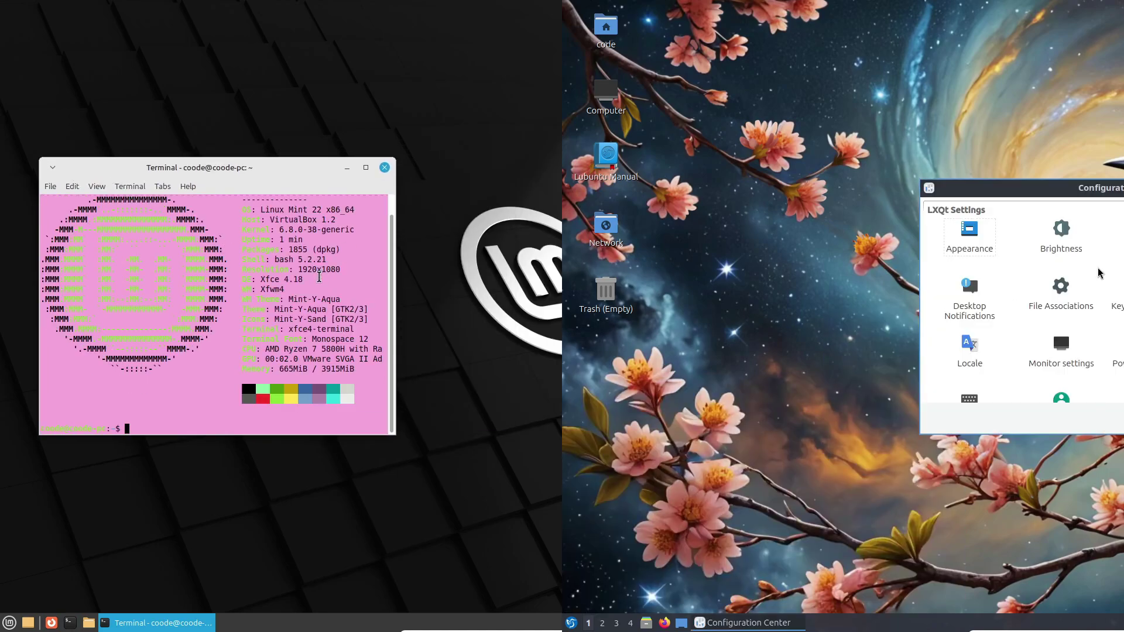
drag(320, 277, 223, 279)
scroll(1121, 269, down, 5)
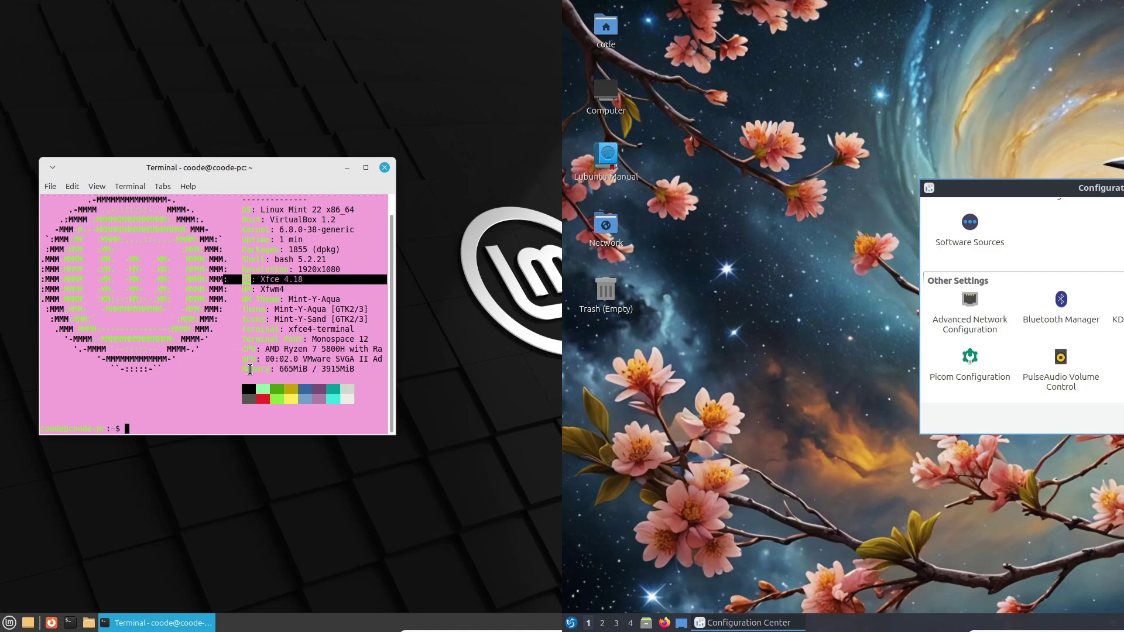
key(alt+F4)
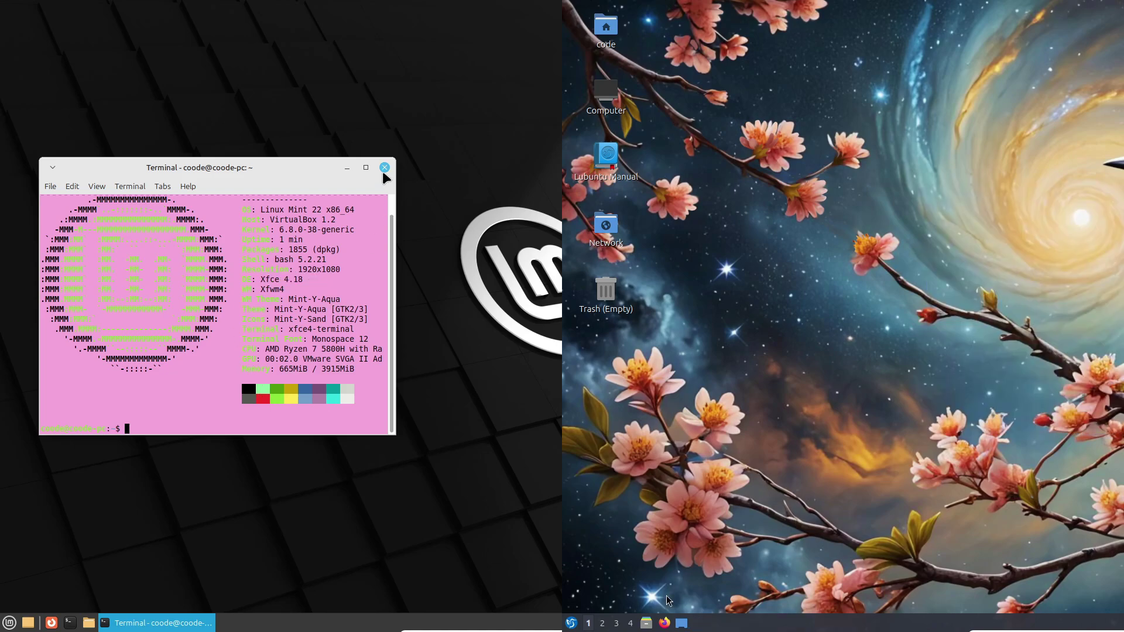
Step: Close the terminal and open Appearance from the Xfce Settings Manager
click(384, 170)
click(11, 623)
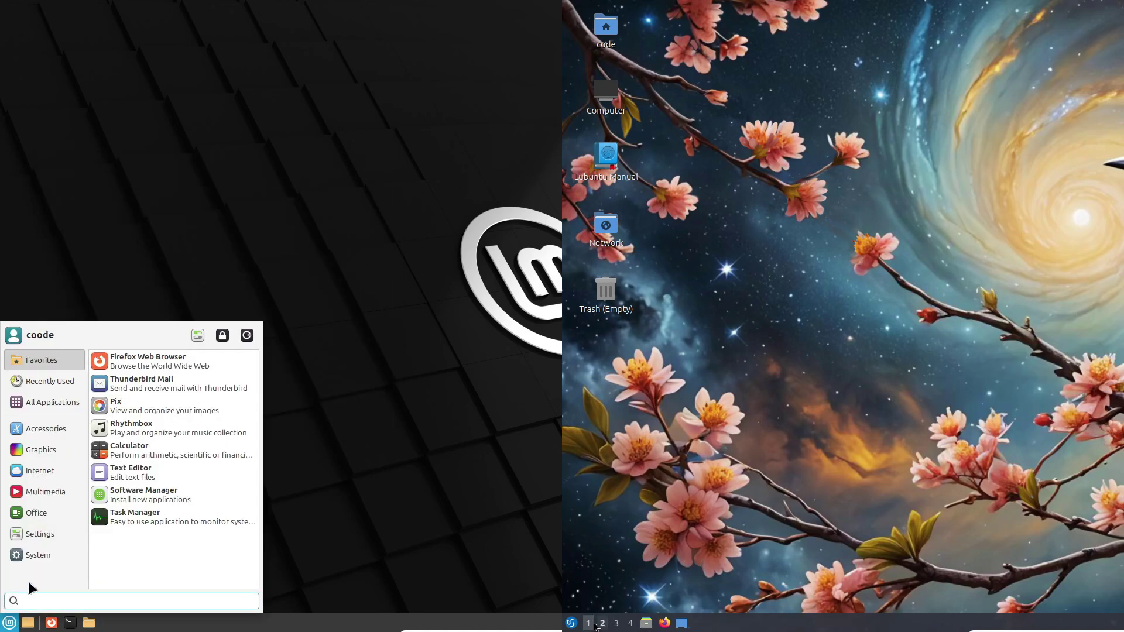
mouse_move(38, 555)
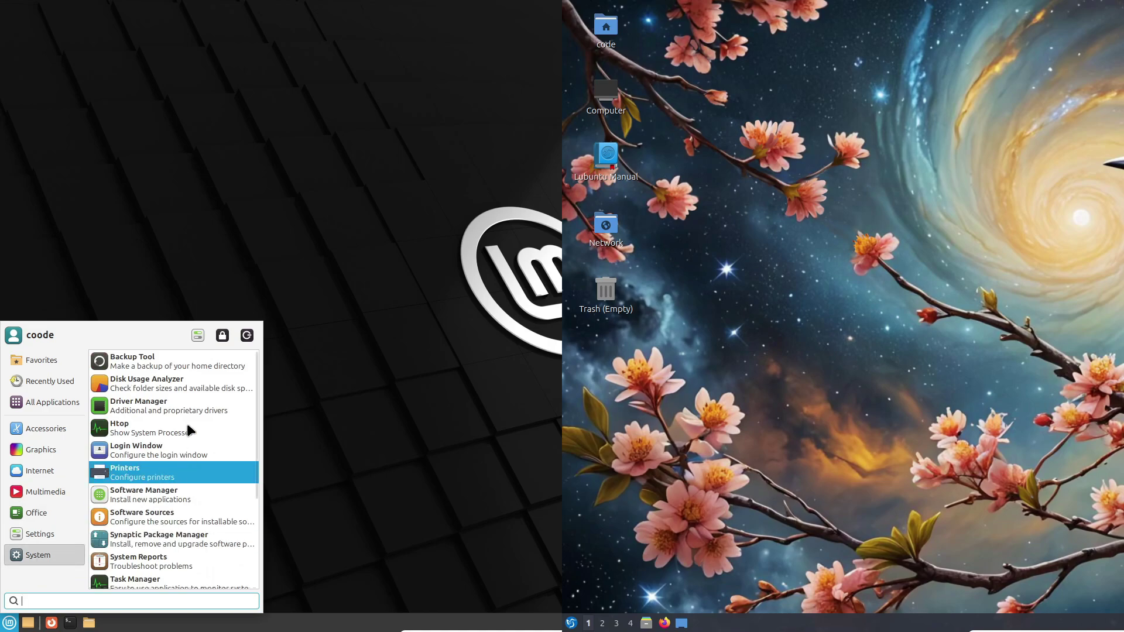
click(198, 335)
drag(428, 164, 170, 195)
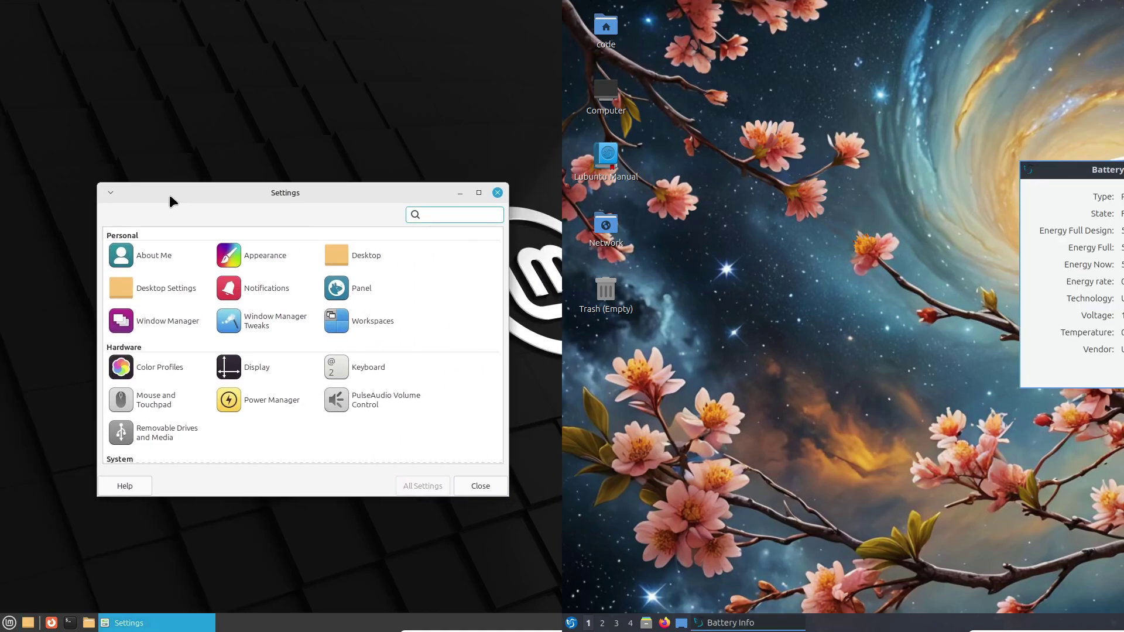
click(244, 258)
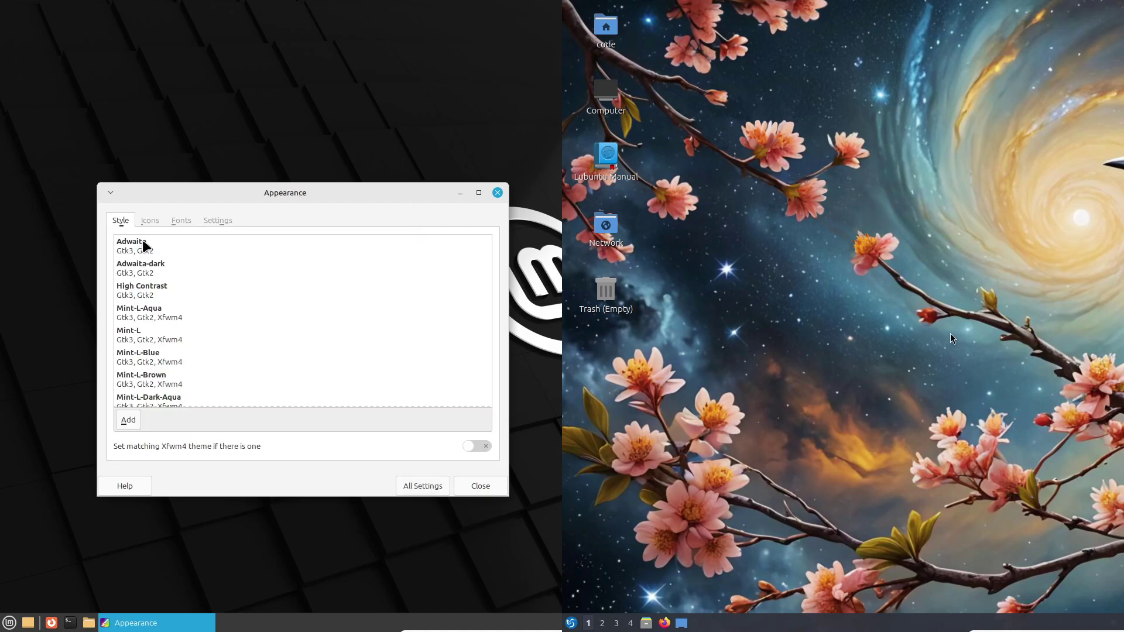
Step: Apply the Adwaita-dark style, then review the Icons, Fonts and Settings tabs
click(149, 220)
click(136, 223)
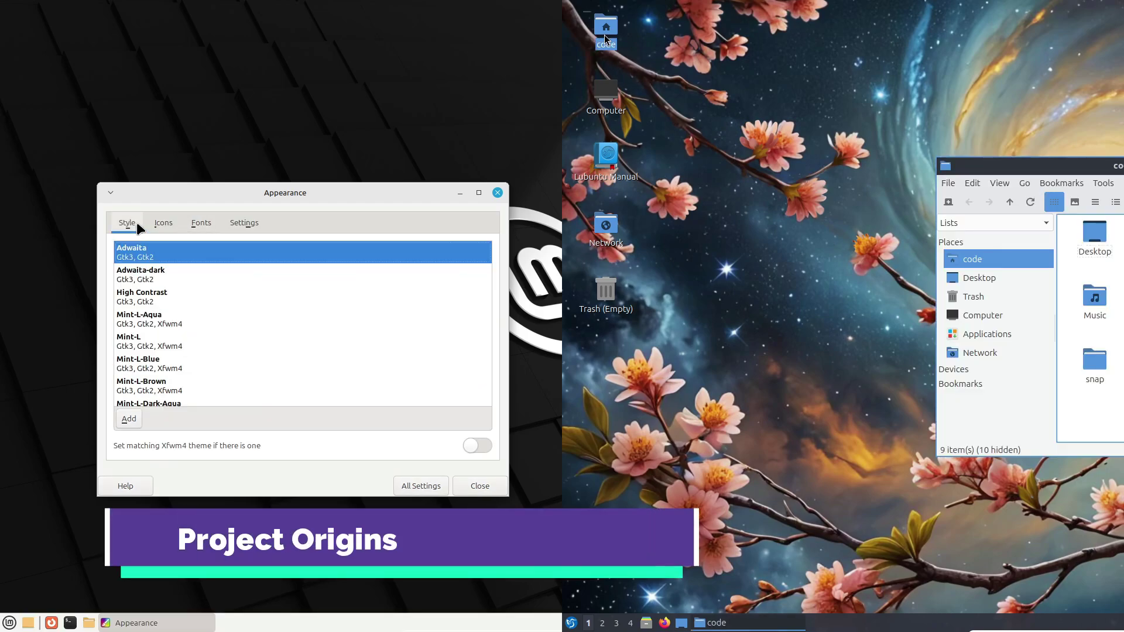
click(153, 278)
click(174, 227)
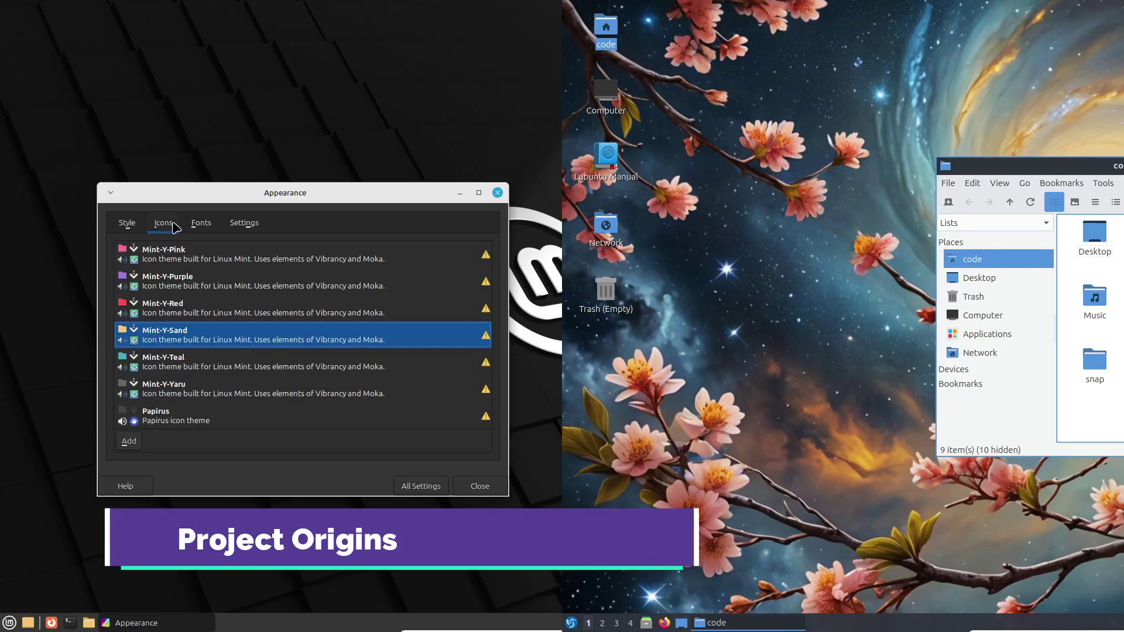
click(199, 230)
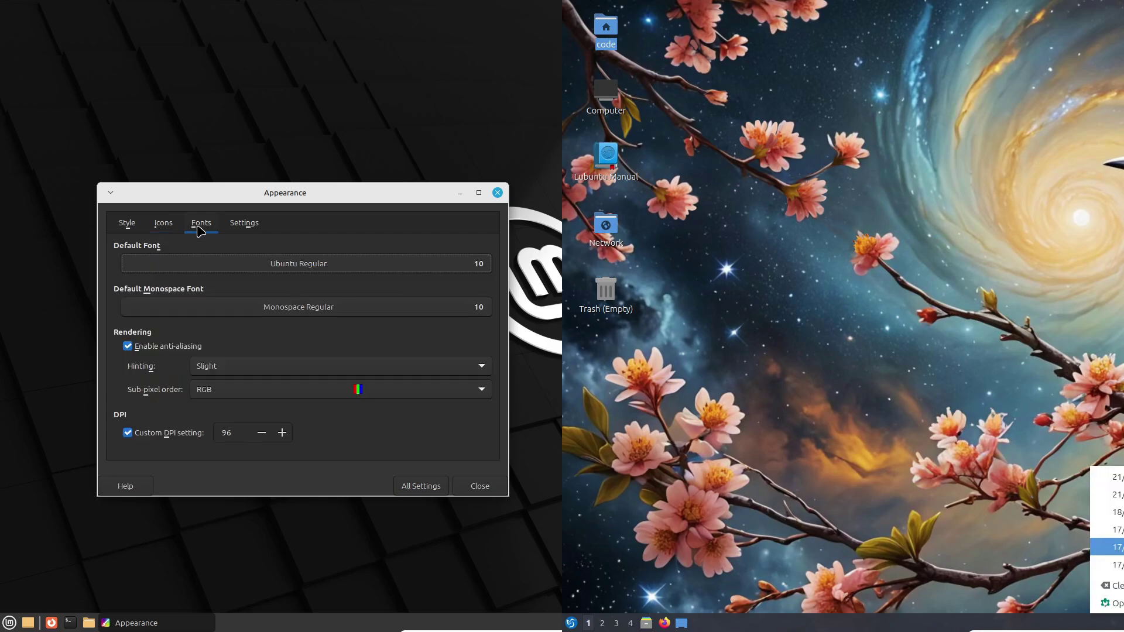
click(237, 229)
click(573, 624)
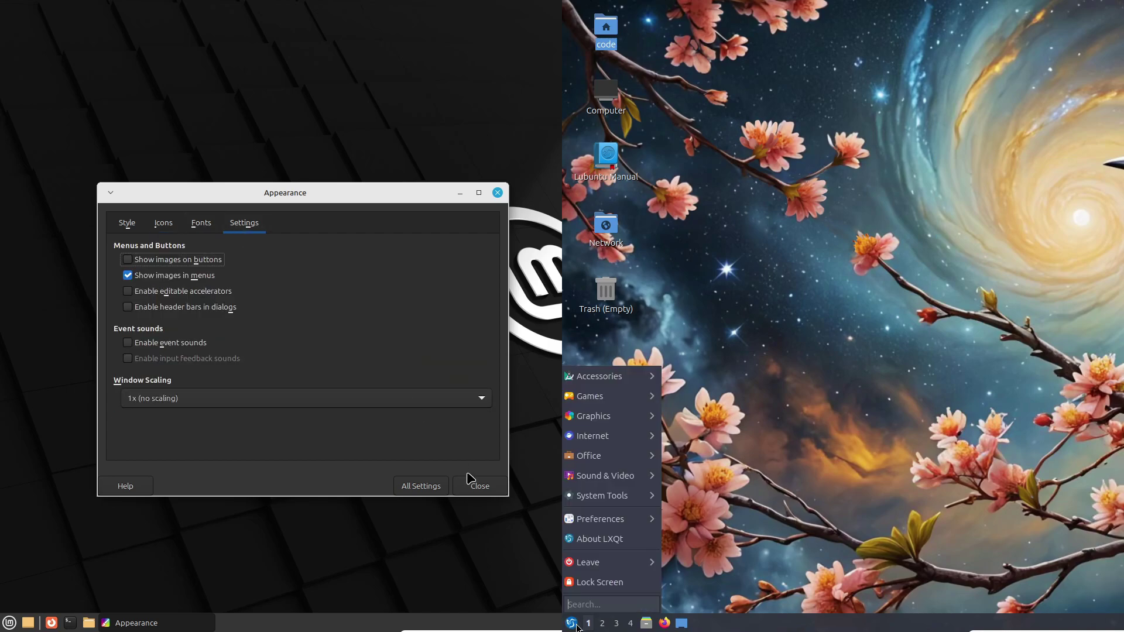
Step: Close Appearance and browse Desktop, Trash and Documents in Thunar
click(475, 487)
click(89, 623)
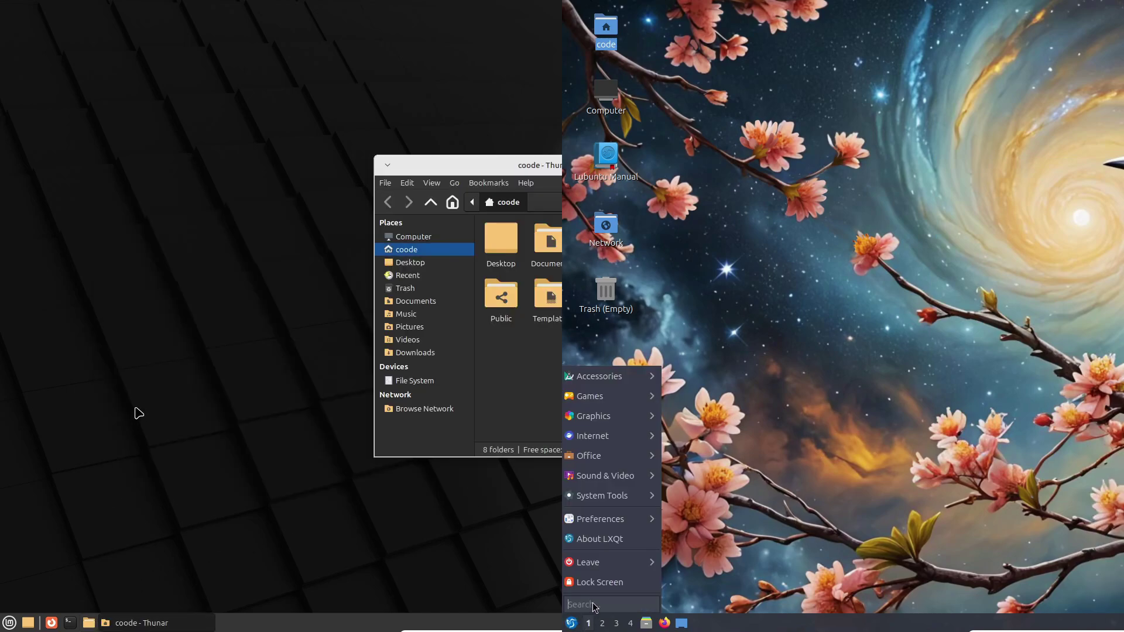
drag(514, 170, 210, 146)
click(132, 245)
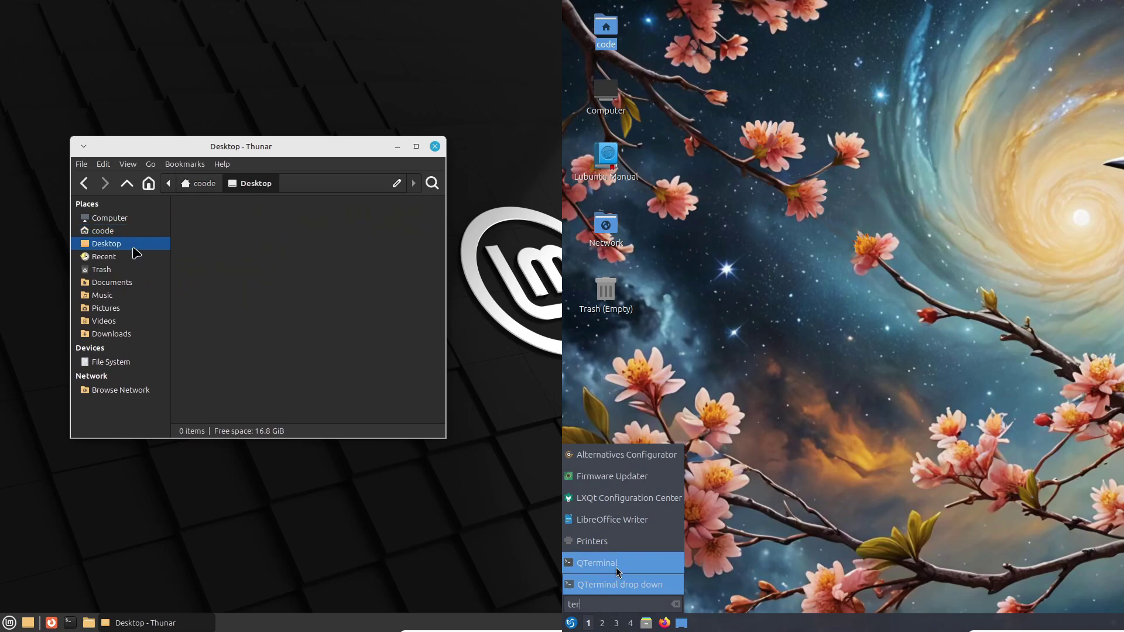
click(619, 562)
click(123, 269)
Step: Launch QTerminal and run neofetch while browsing Thunar's Music, Videos and File System
click(120, 282)
drag(812, 117, 770, 116)
click(116, 296)
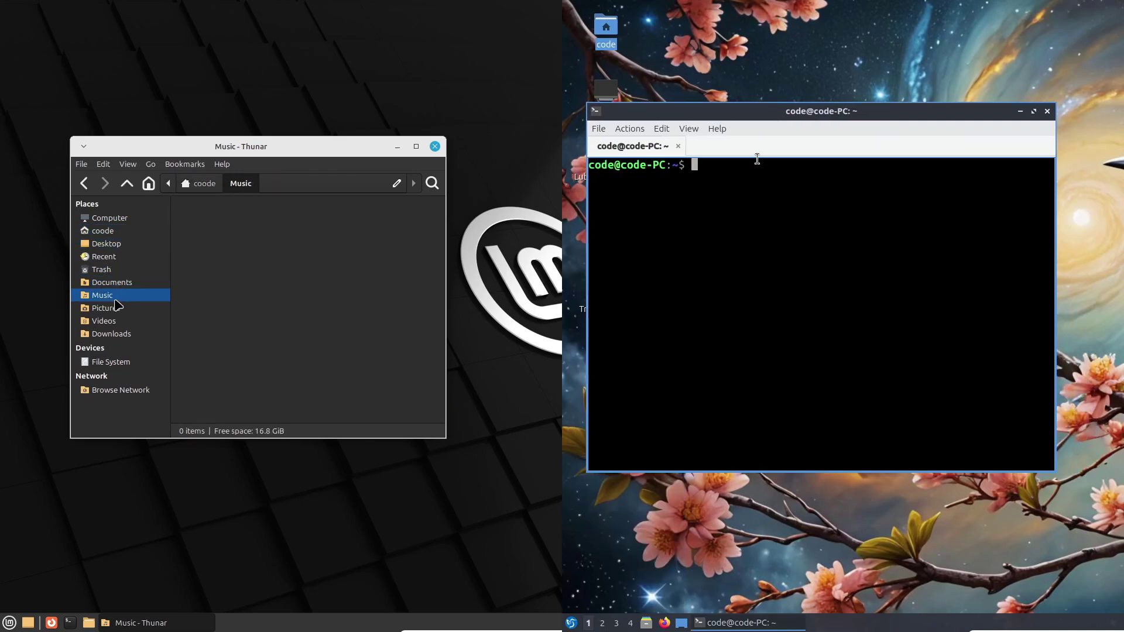
click(116, 320)
click(114, 365)
text(neofetch)
key(Return)
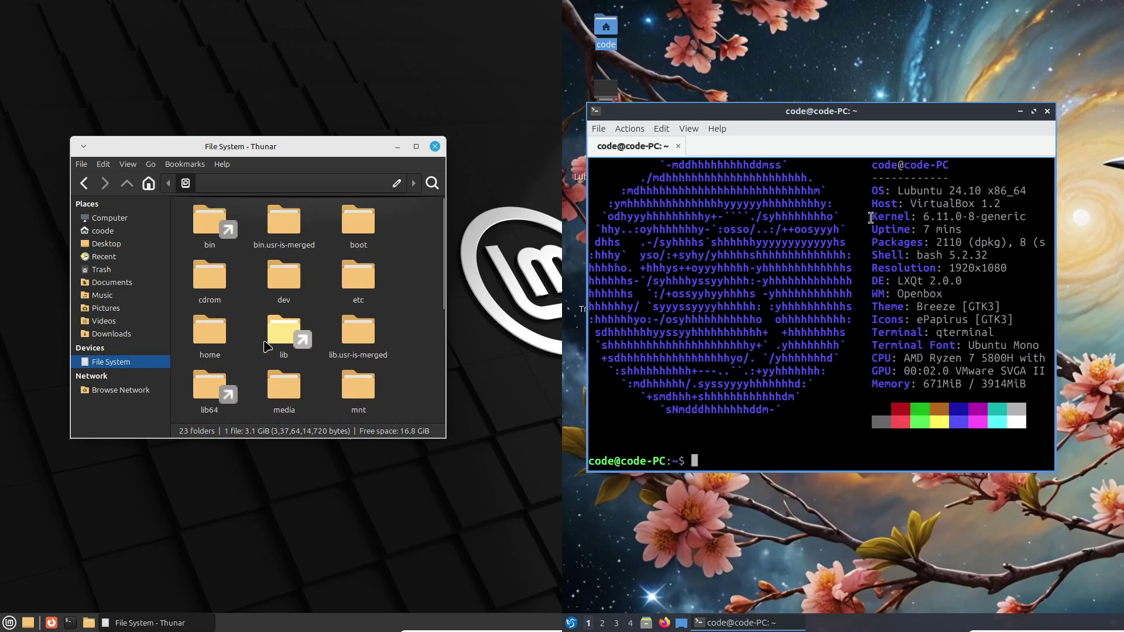
Step: Highlight neofetch's DE and WM lines and view then close Thunar's About dialog
click(221, 164)
drag(972, 293, 868, 285)
click(233, 193)
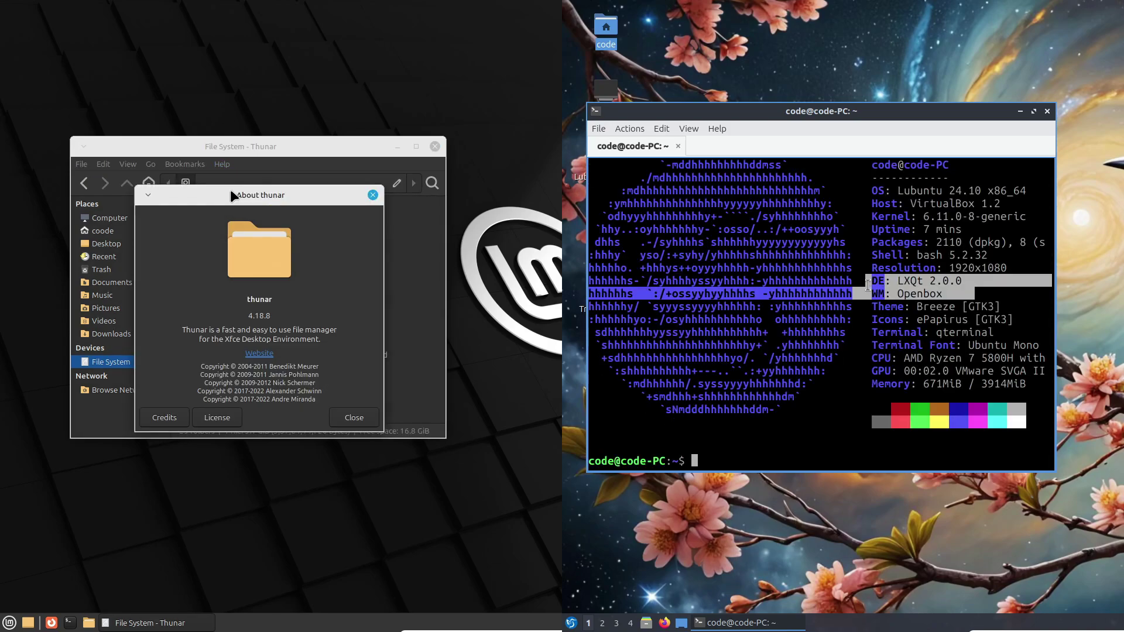
click(352, 419)
Step: Close Thunar and open the Xfce Desktop settings showing the backdrops gallery
click(436, 147)
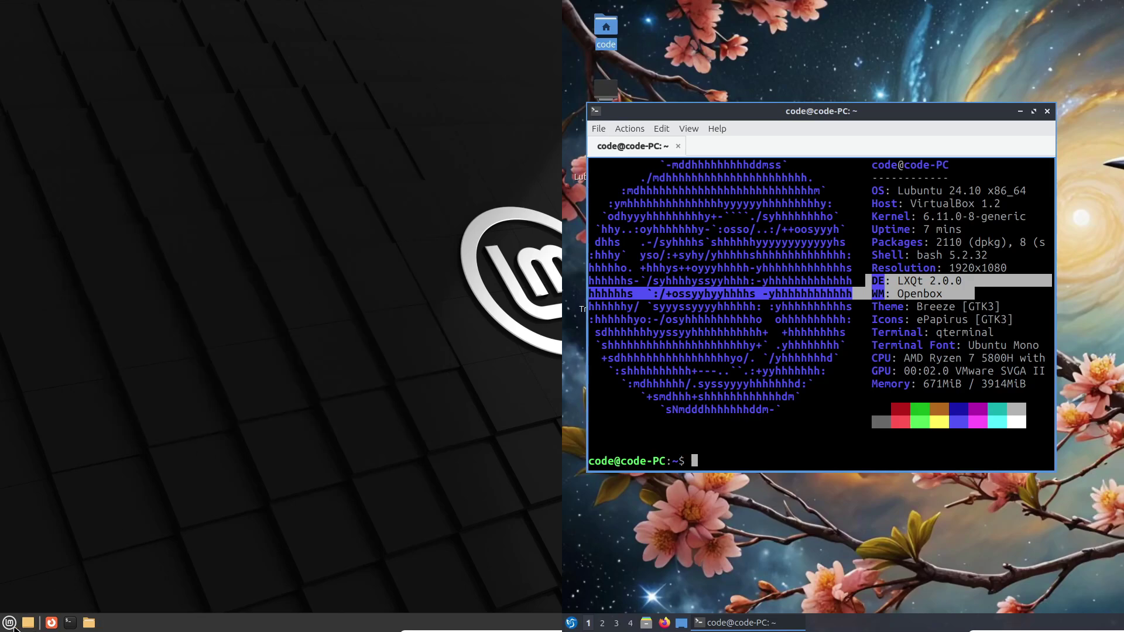
click(10, 623)
click(197, 339)
drag(420, 158, 196, 161)
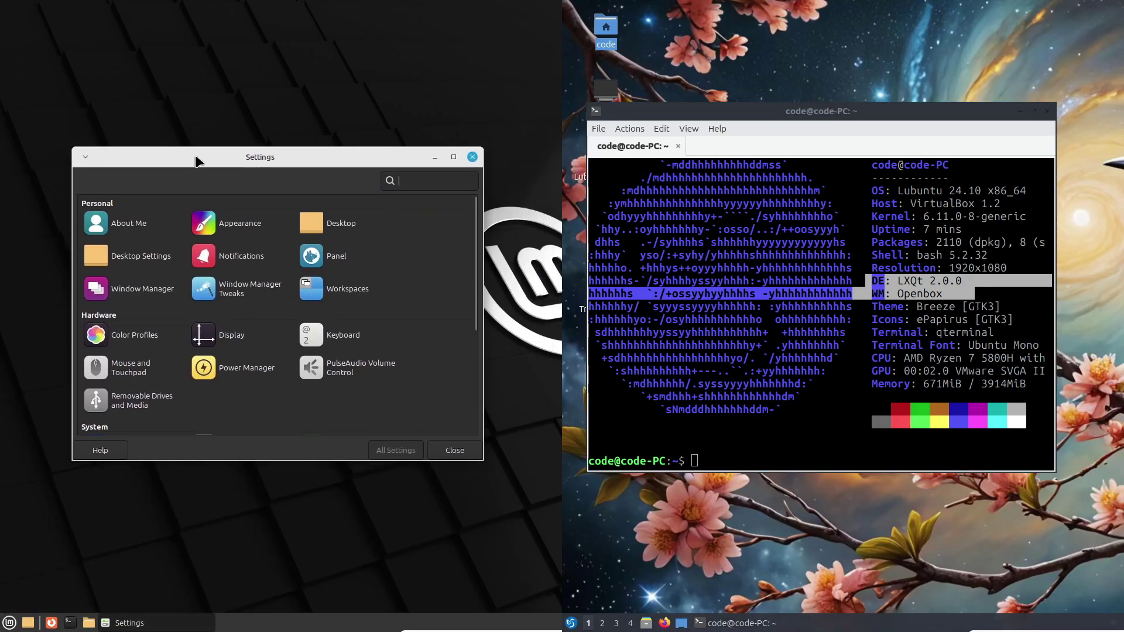
click(221, 229)
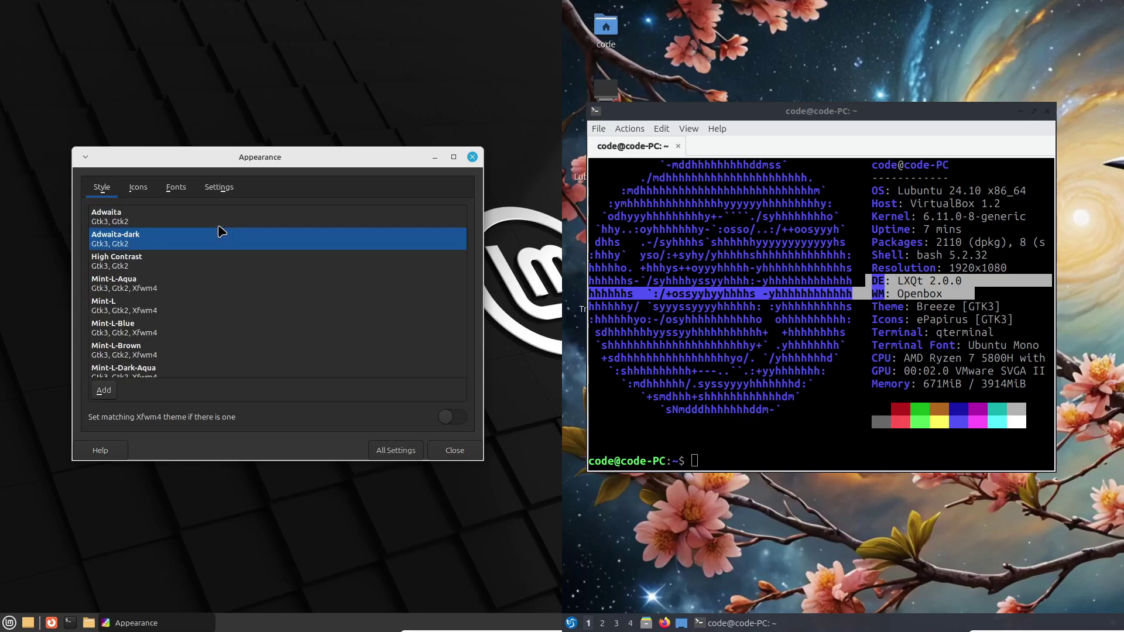
click(396, 450)
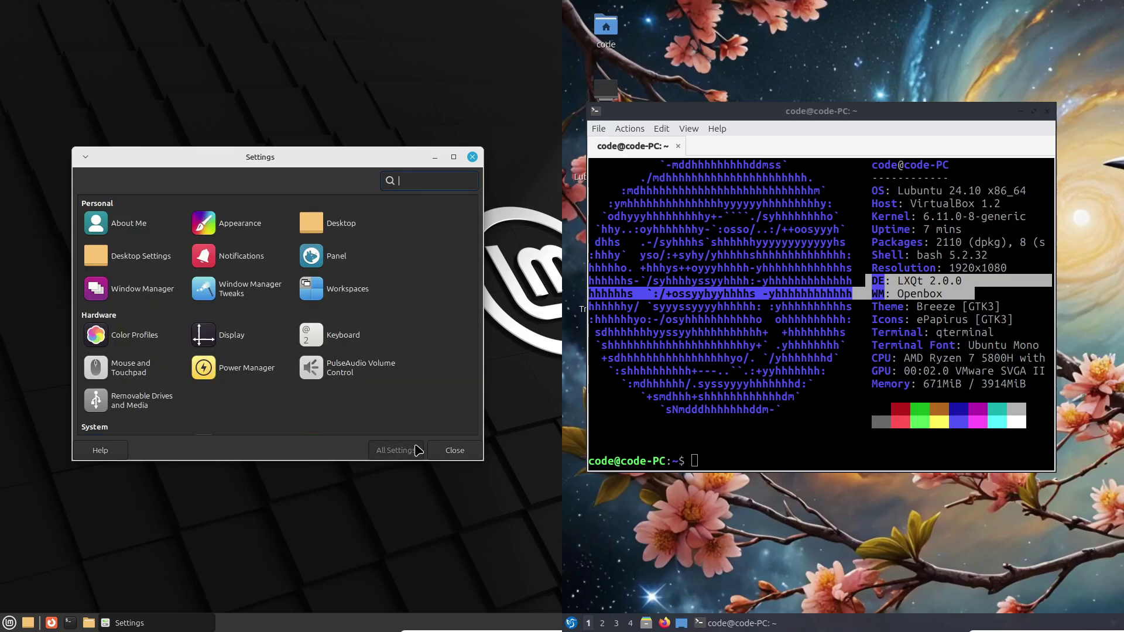
click(327, 231)
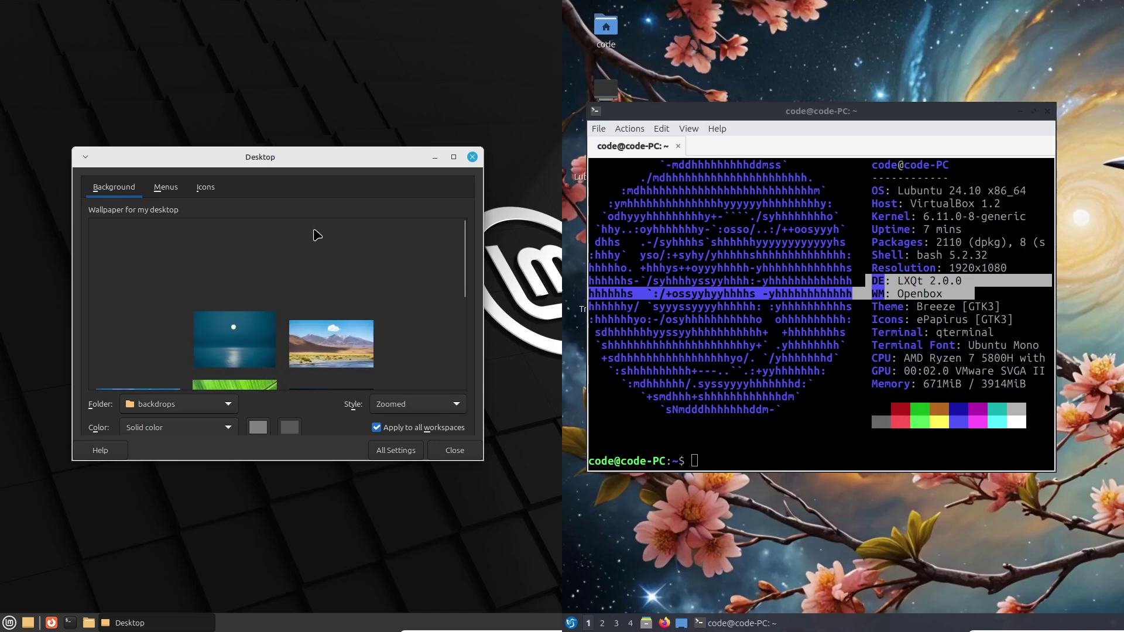
Step: Close the LXQt QTerminal and open the LXQt applications menu
click(1025, 149)
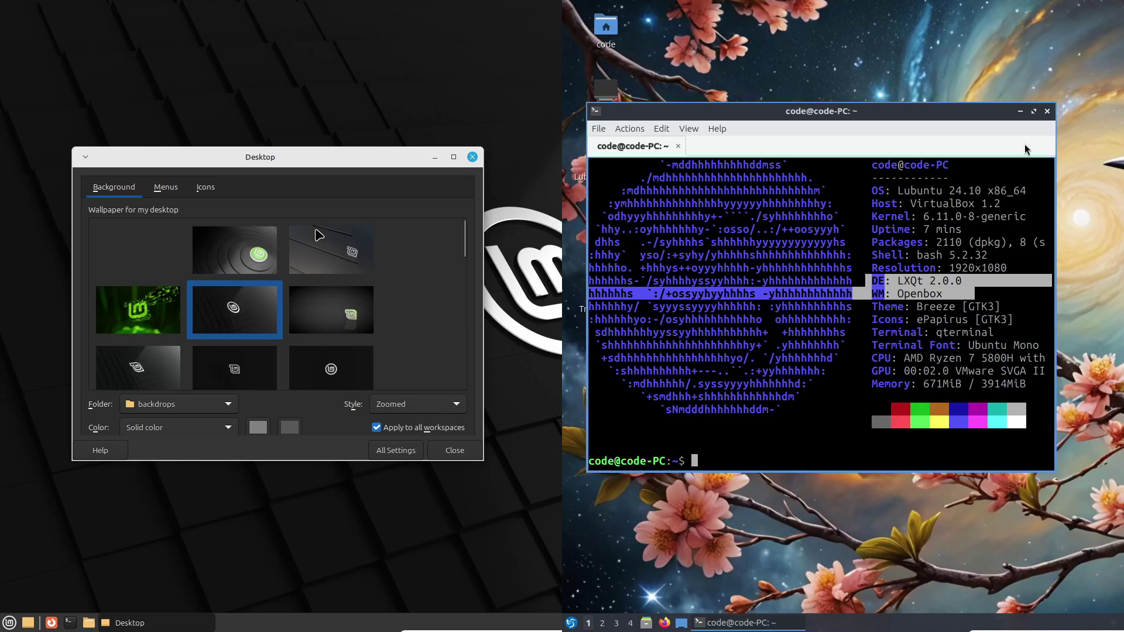
click(1048, 111)
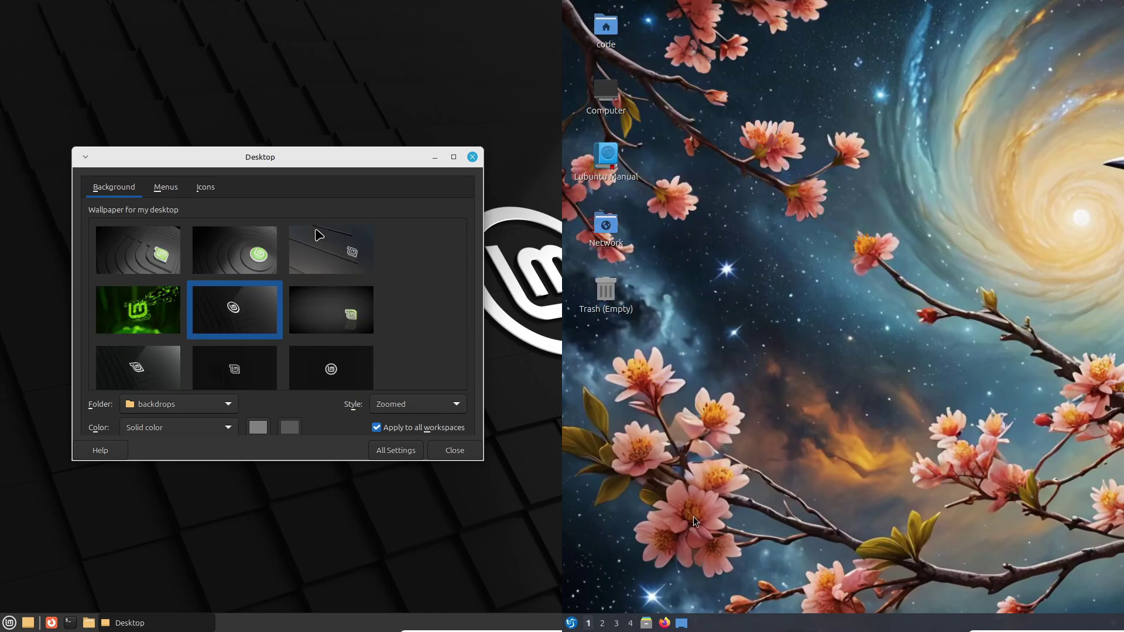
click(571, 623)
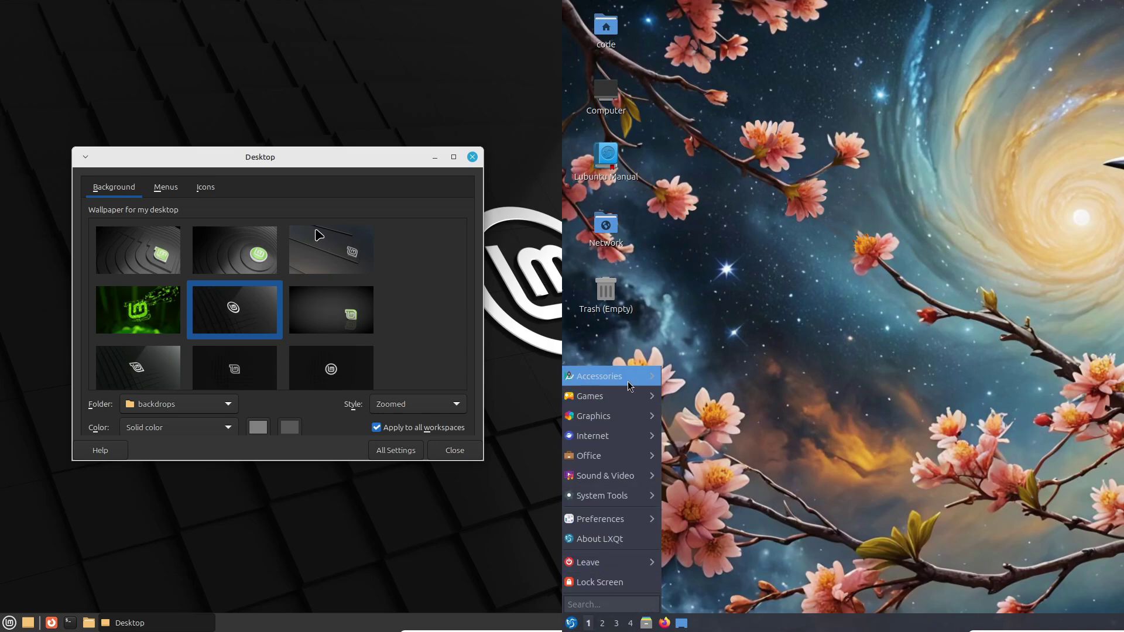
Step: Launch FeatherPad from the LXQt Accessories menu and centre its window
mouse_move(630, 386)
scroll(319, 235, down, 2)
scroll(319, 236, down, 3)
click(673, 366)
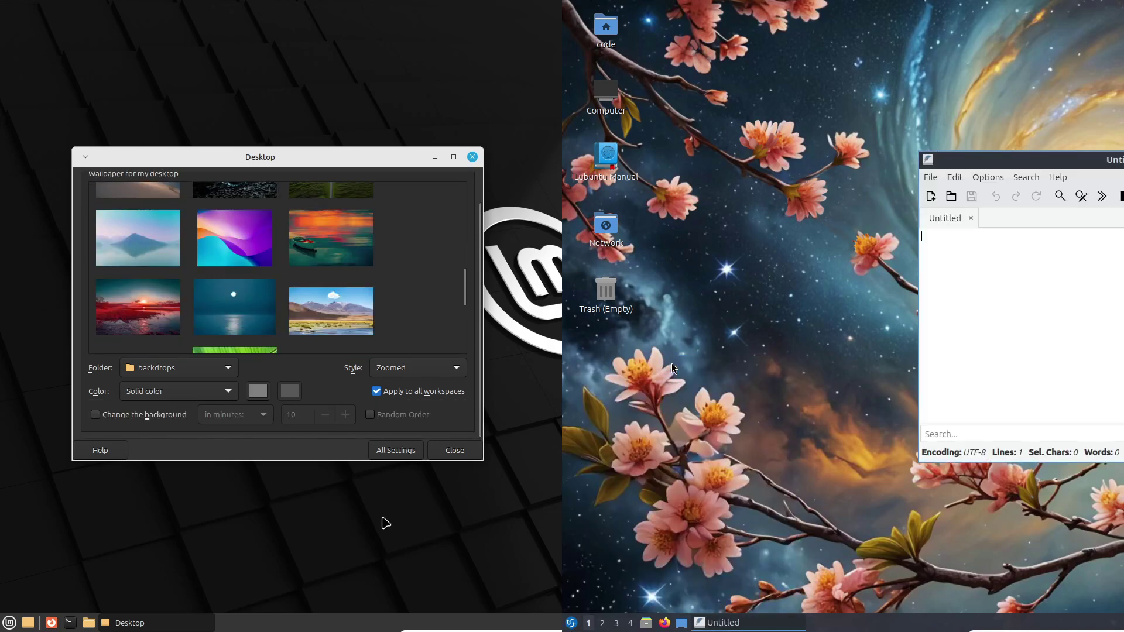
click(383, 449)
drag(1028, 153, 711, 136)
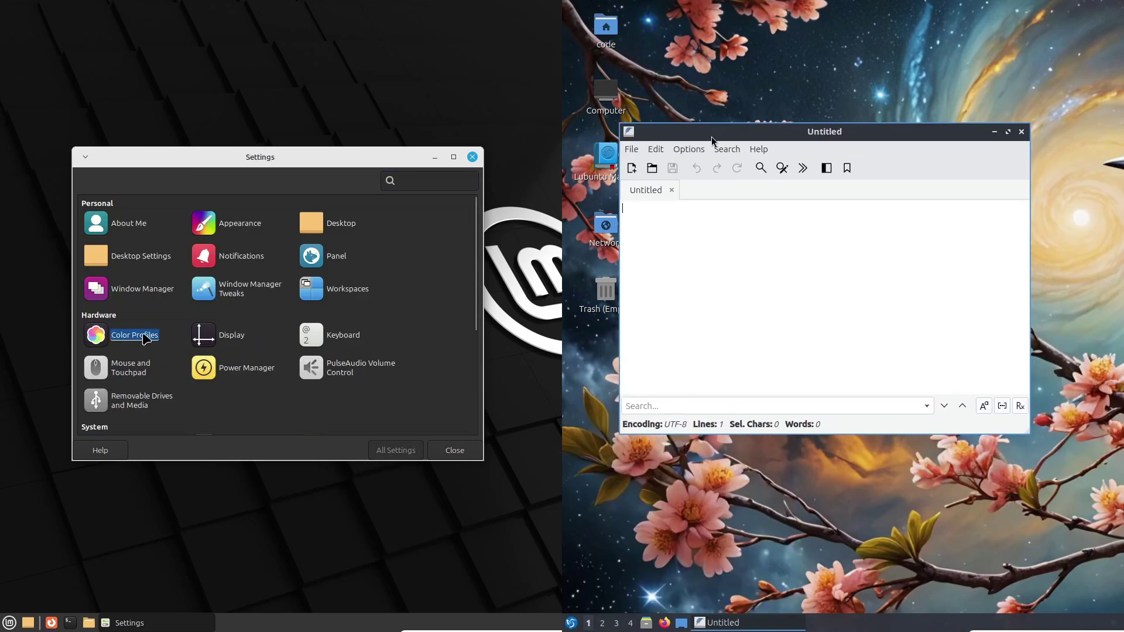
Step: Glance at Color Profiles, view FeatherPad's About info, and select the Mint-Y-Dark window theme
click(143, 338)
click(390, 451)
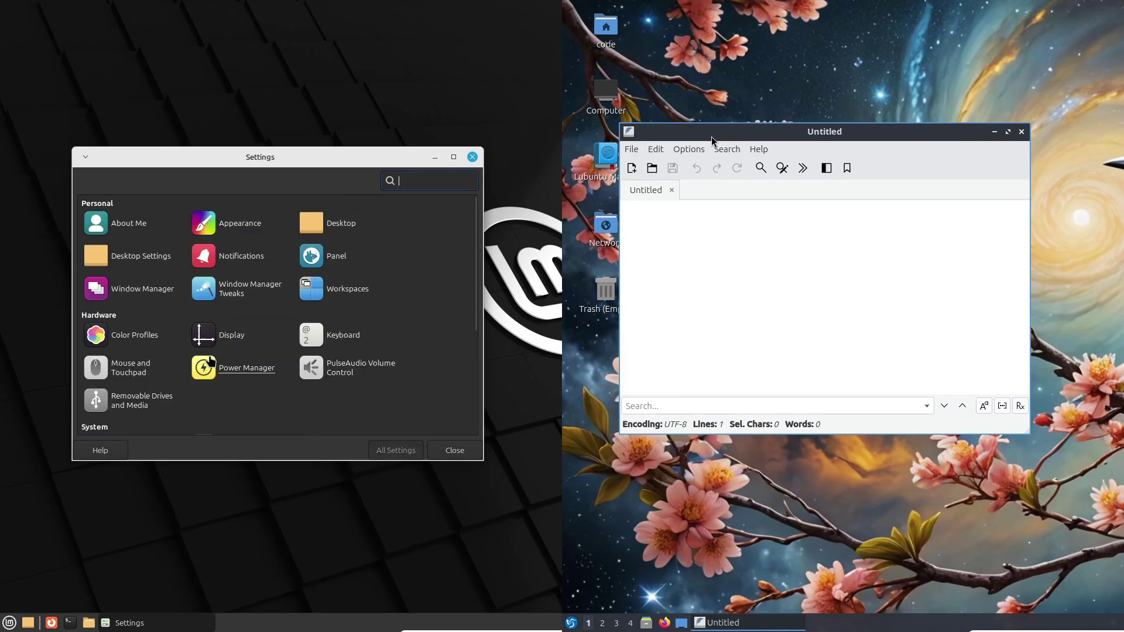
click(760, 150)
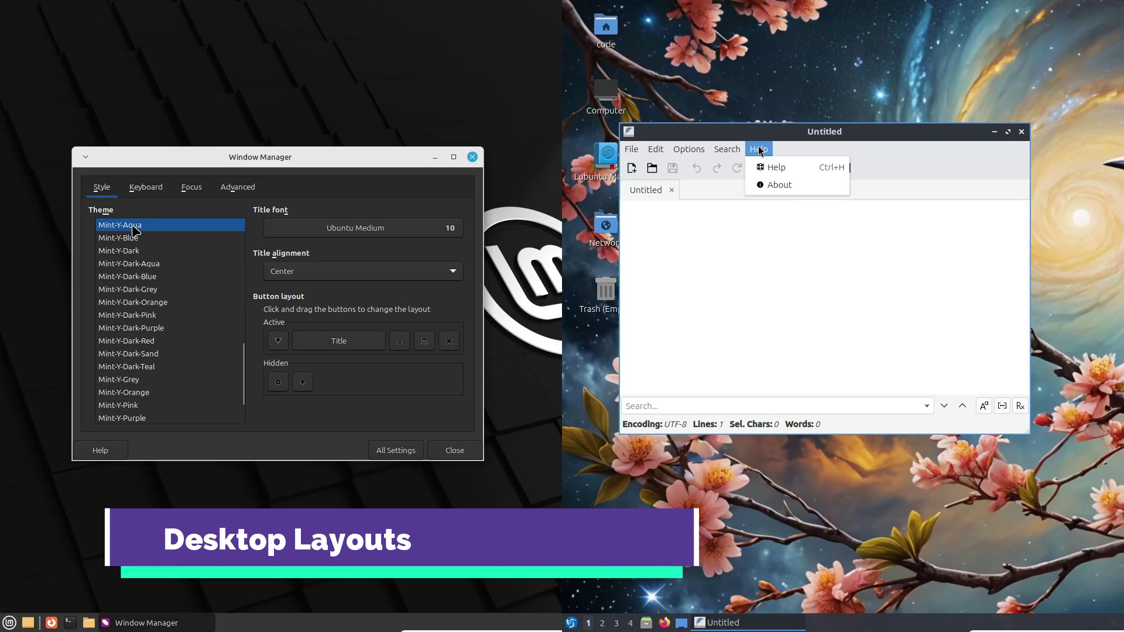
click(778, 185)
click(136, 252)
Step: Close FeatherPad and review Window Manager Tweaks' focus and workspace options
click(932, 157)
click(396, 450)
click(1021, 132)
click(226, 287)
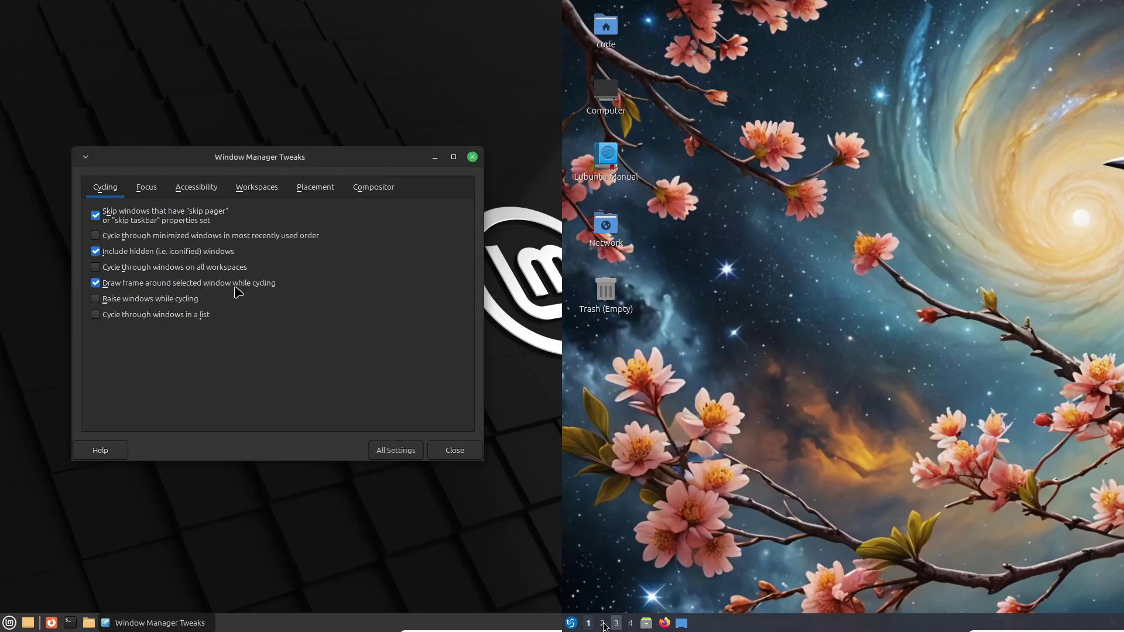
click(147, 187)
click(571, 623)
click(256, 187)
mouse_move(638, 523)
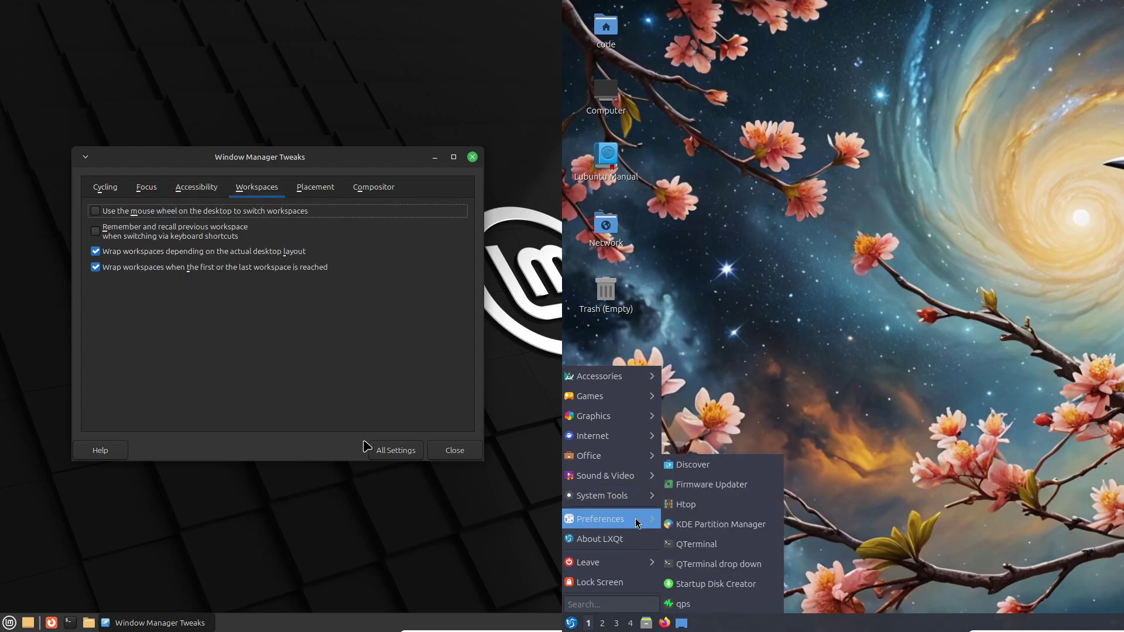
click(374, 449)
Step: Open Xfce's Driver Manager and KDE System Settings, check its About info, then quit it
scroll(295, 401, down, 3)
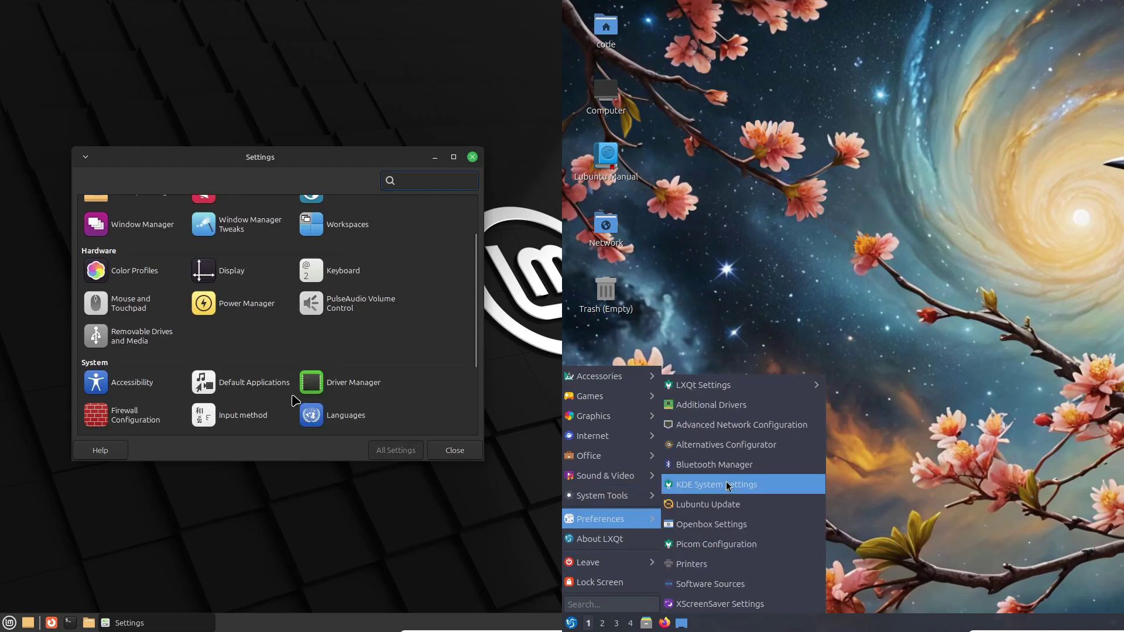
scroll(294, 401, down, 3)
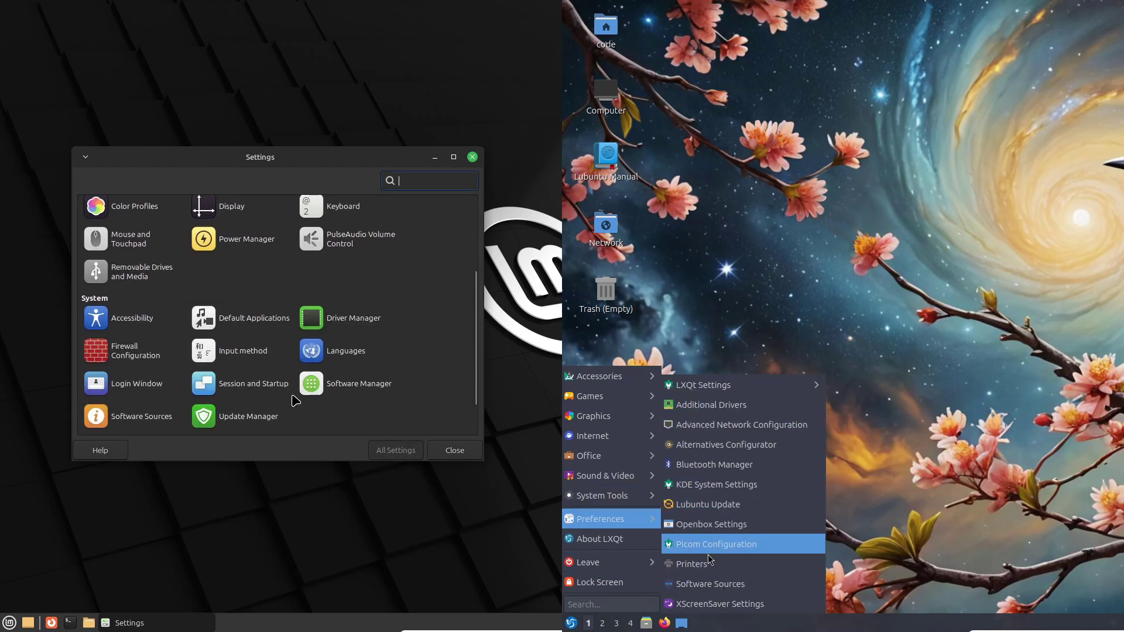
click(730, 484)
click(345, 269)
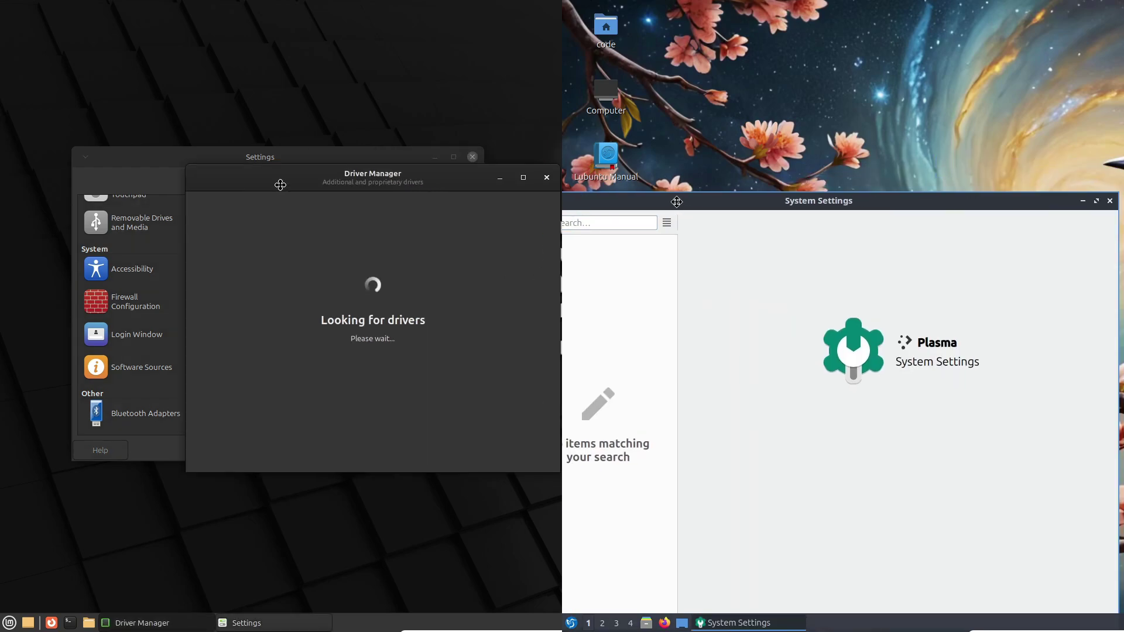
drag(280, 185, 161, 200)
drag(677, 201, 787, 96)
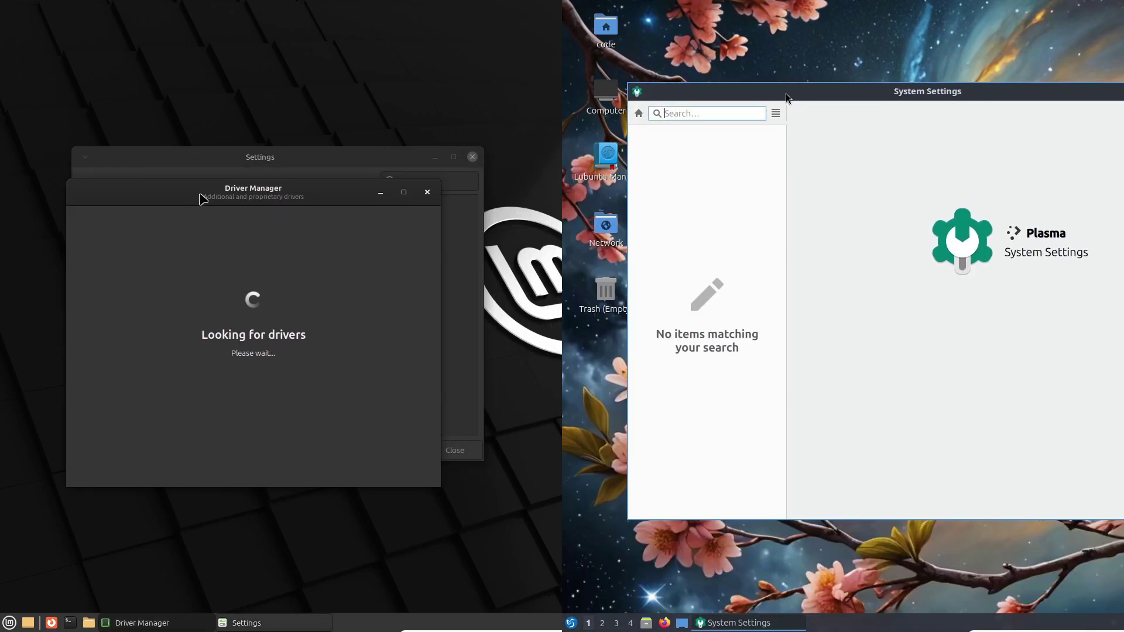
click(776, 113)
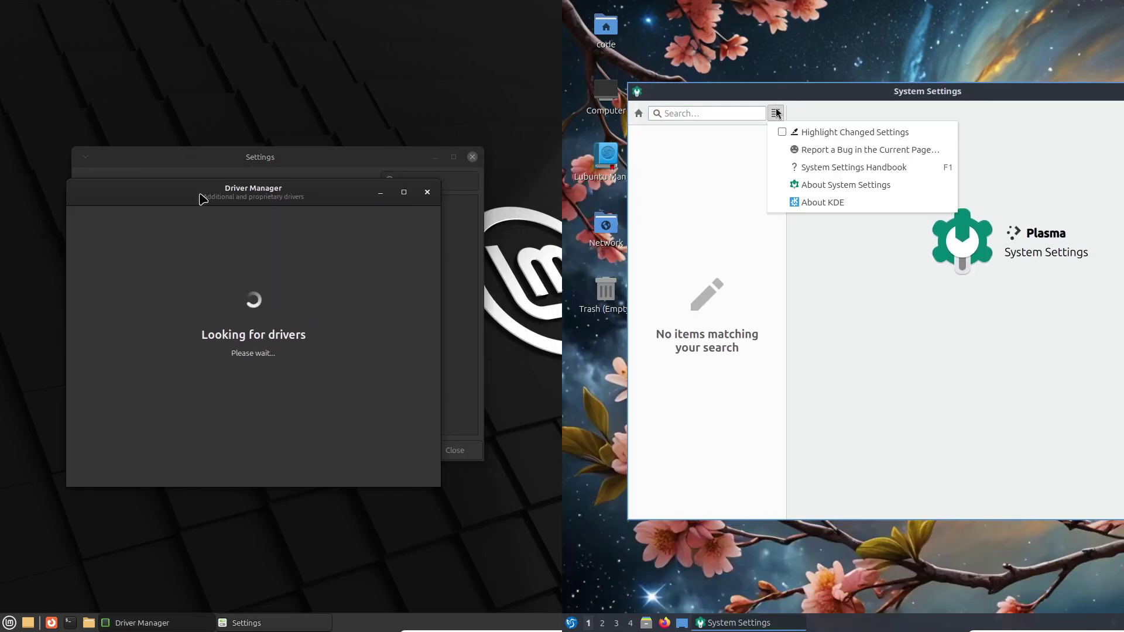
click(936, 185)
click(1024, 202)
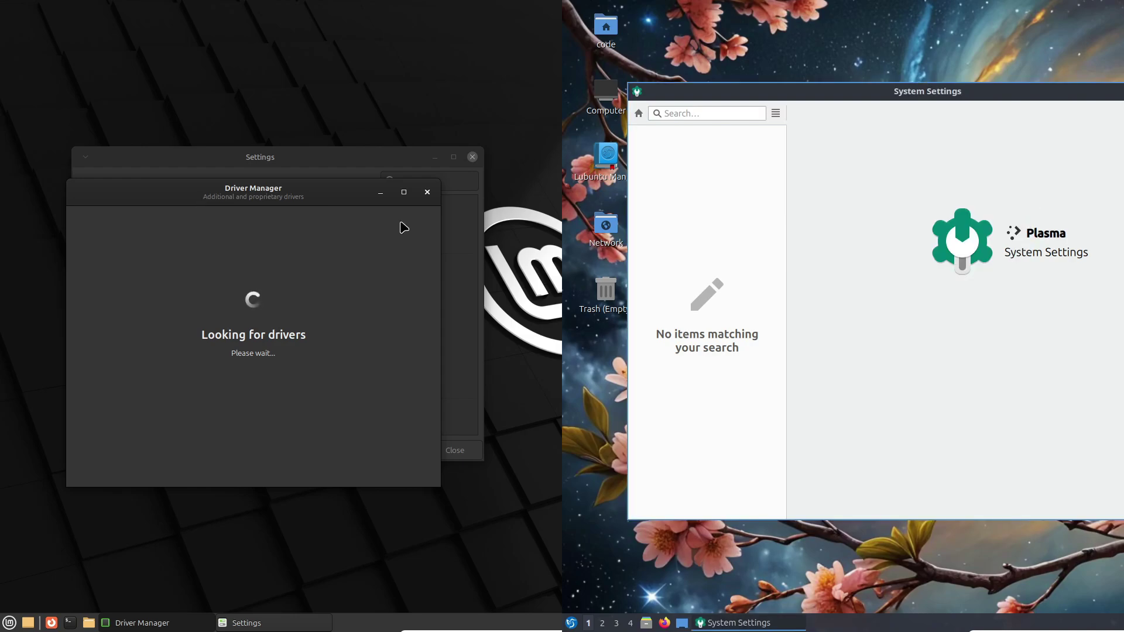
key(ctrl+q)
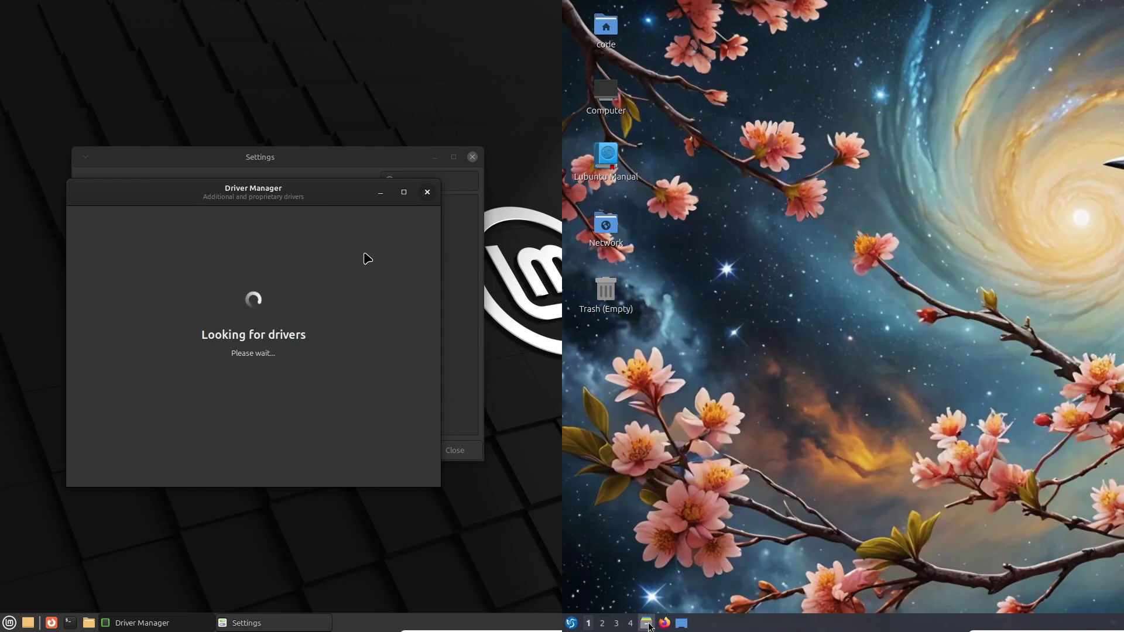
Step: Authenticate with the account password to view Software Sources' PPA list, and open LXQt's Configuration Center
click(571, 623)
mouse_move(635, 521)
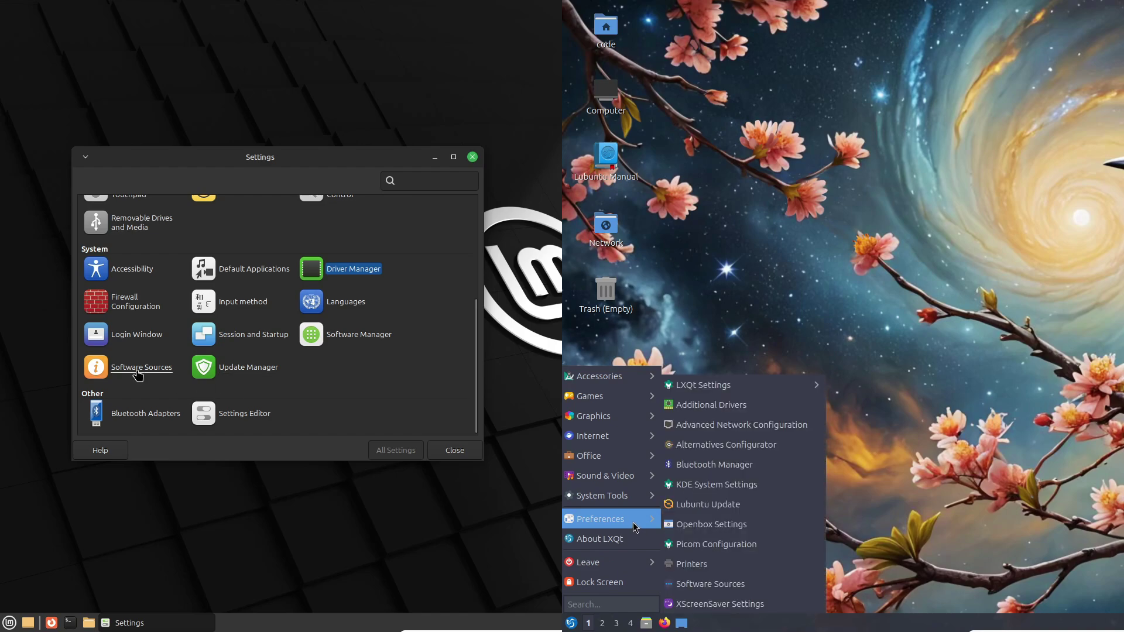
click(138, 376)
text(••)
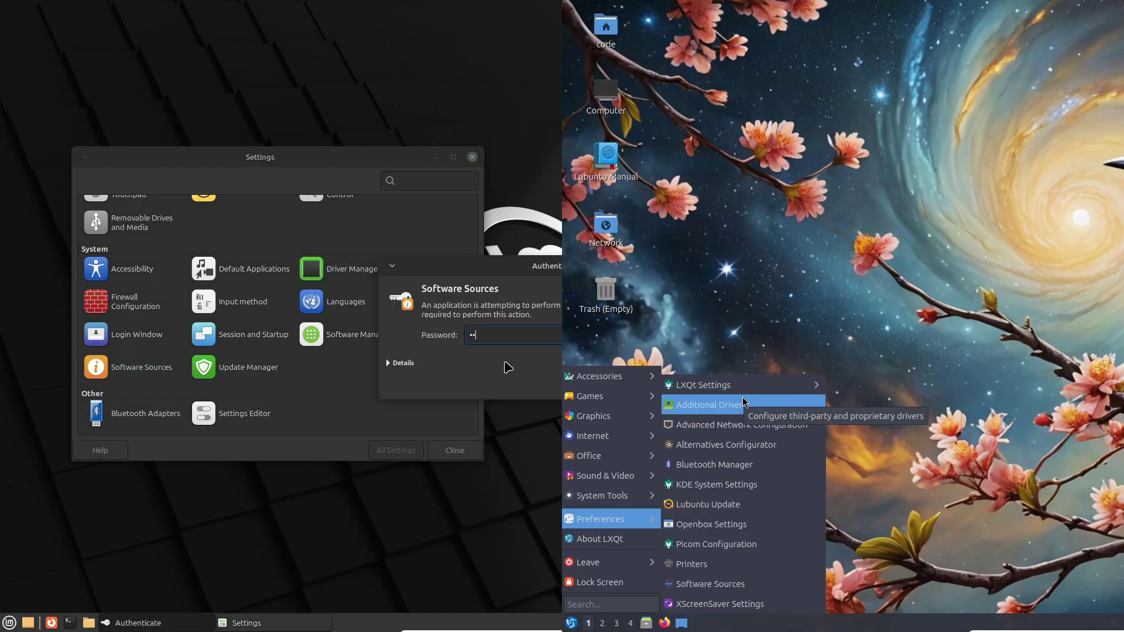
text(••)
mouse_move(749, 395)
key(Return)
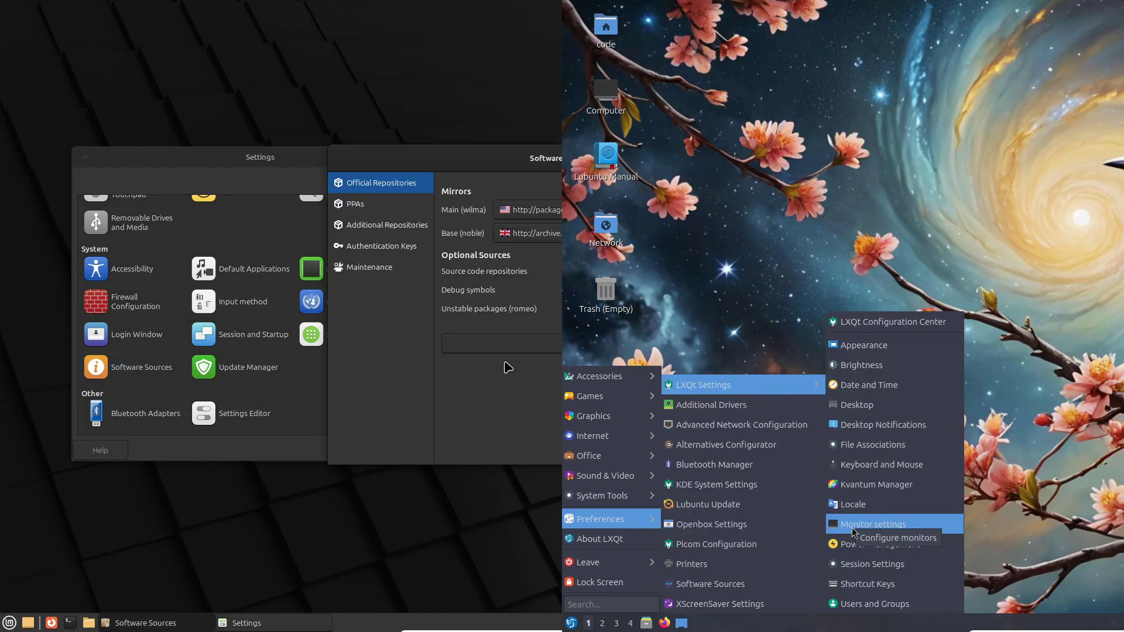
drag(510, 173, 256, 180)
click(892, 322)
click(137, 232)
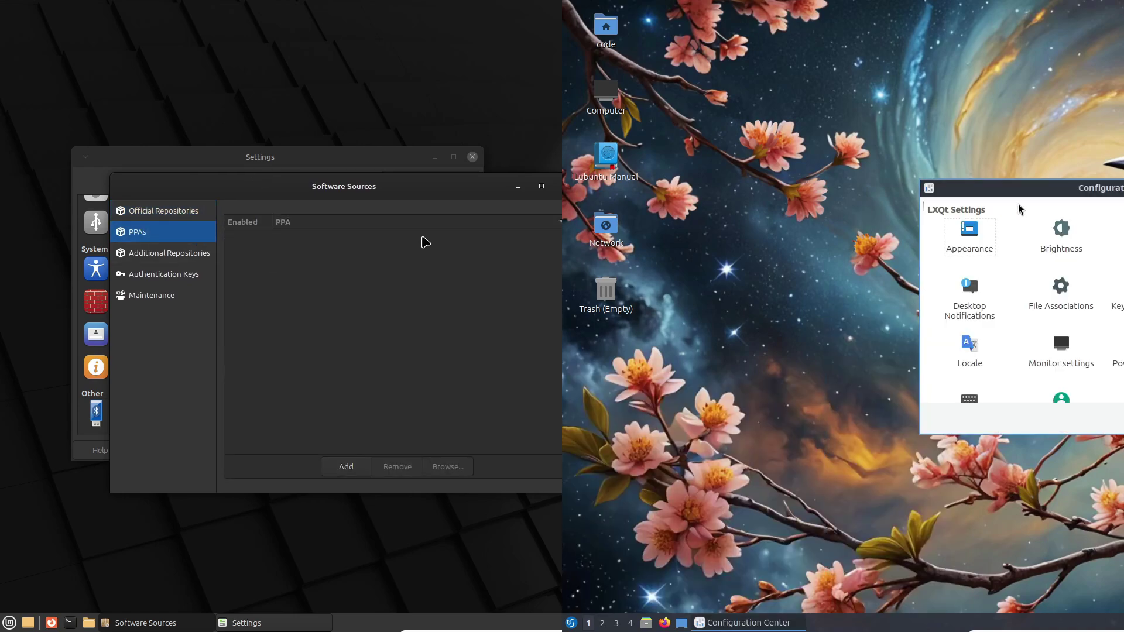
drag(1007, 196, 735, 224)
key(alt+F4)
Step: Close Xfce Settings and open then close LXQt's Brightness settings
click(472, 157)
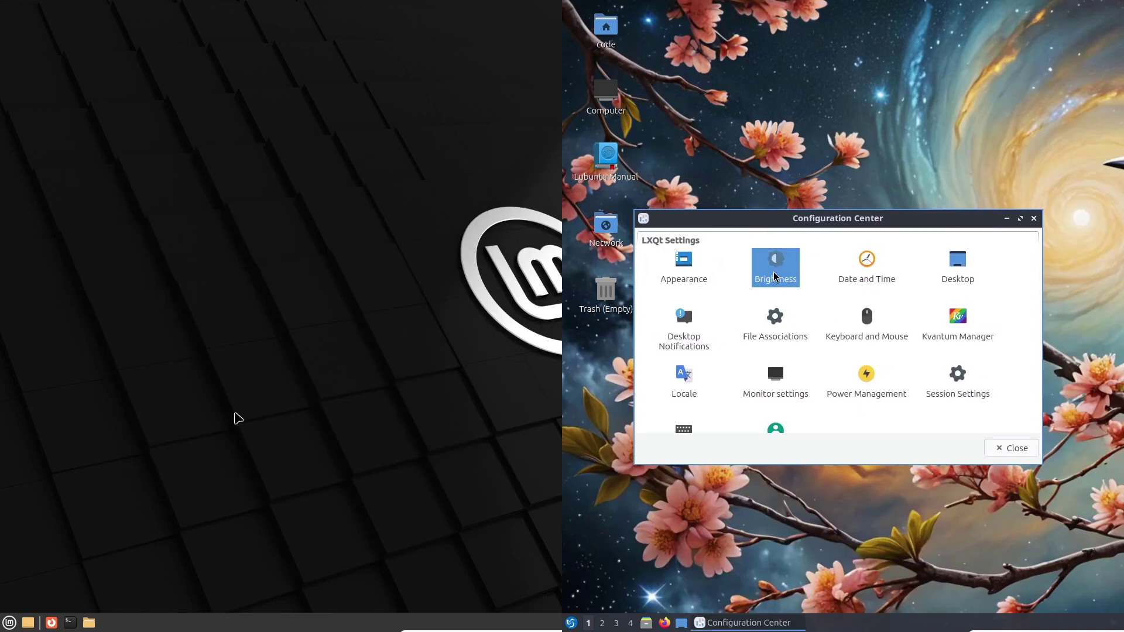
click(774, 277)
drag(1108, 195, 739, 128)
click(836, 294)
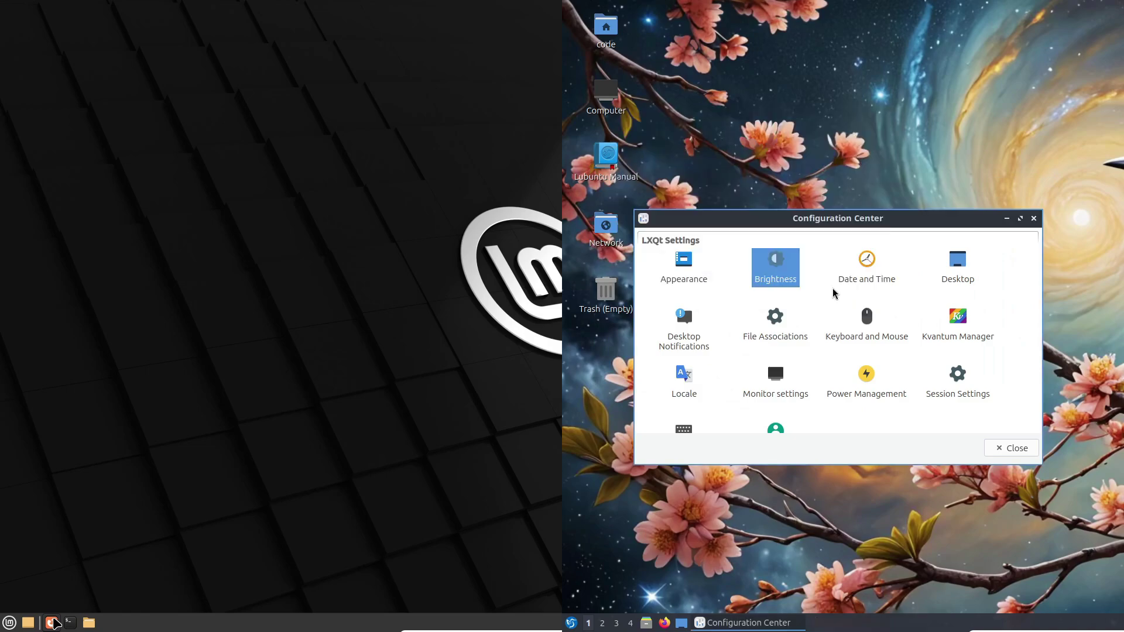
click(679, 262)
Step: Launch Firefox on Xfce; browse LXQt Appearance's icon, theme, font, cursor and GTK pages
click(52, 623)
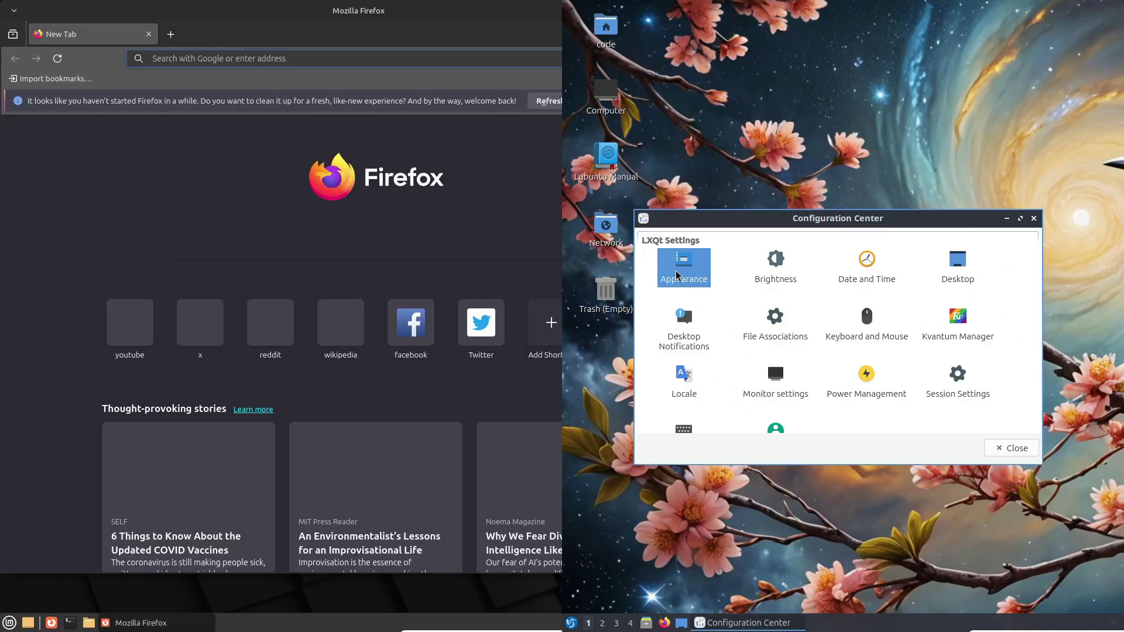
double_click(676, 275)
drag(1052, 148, 699, 142)
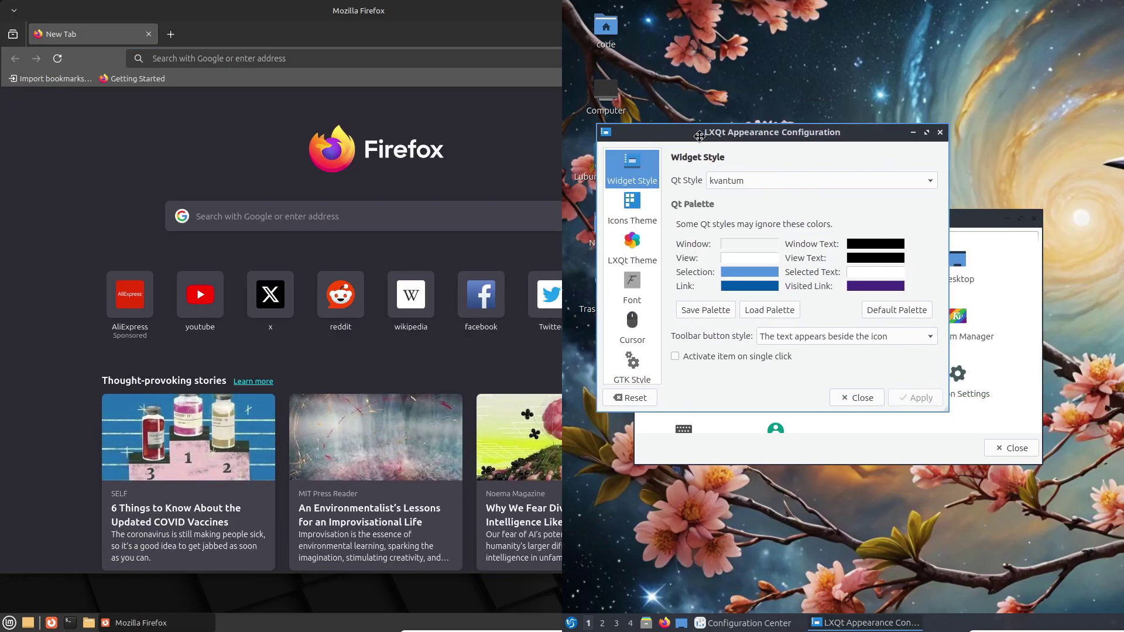
click(625, 208)
click(625, 249)
click(625, 286)
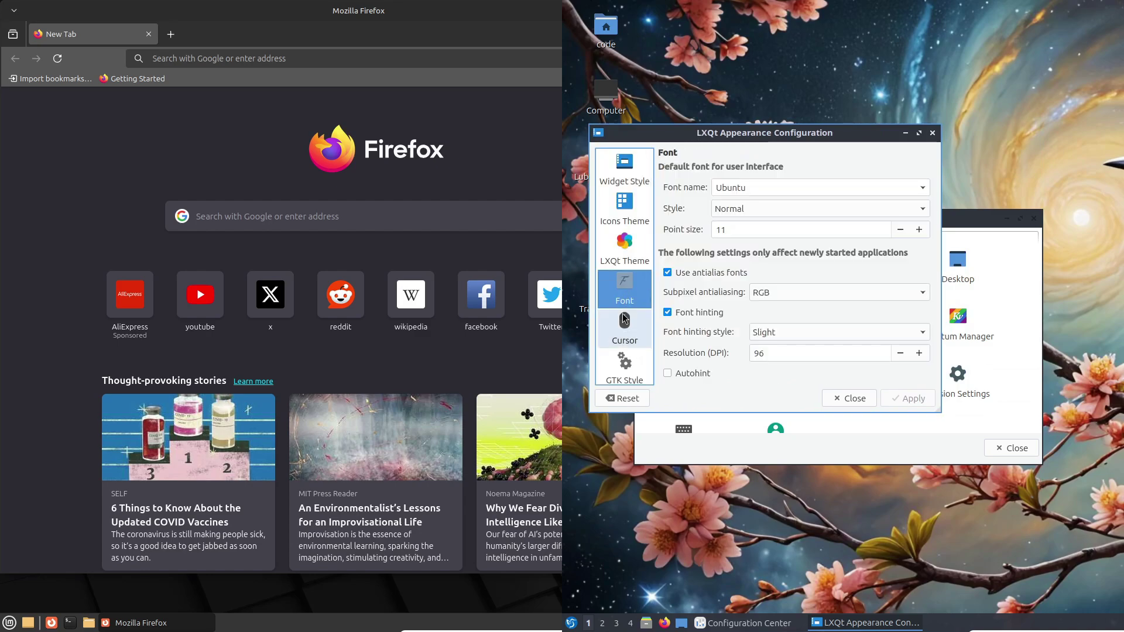
click(624, 327)
click(624, 366)
click(858, 403)
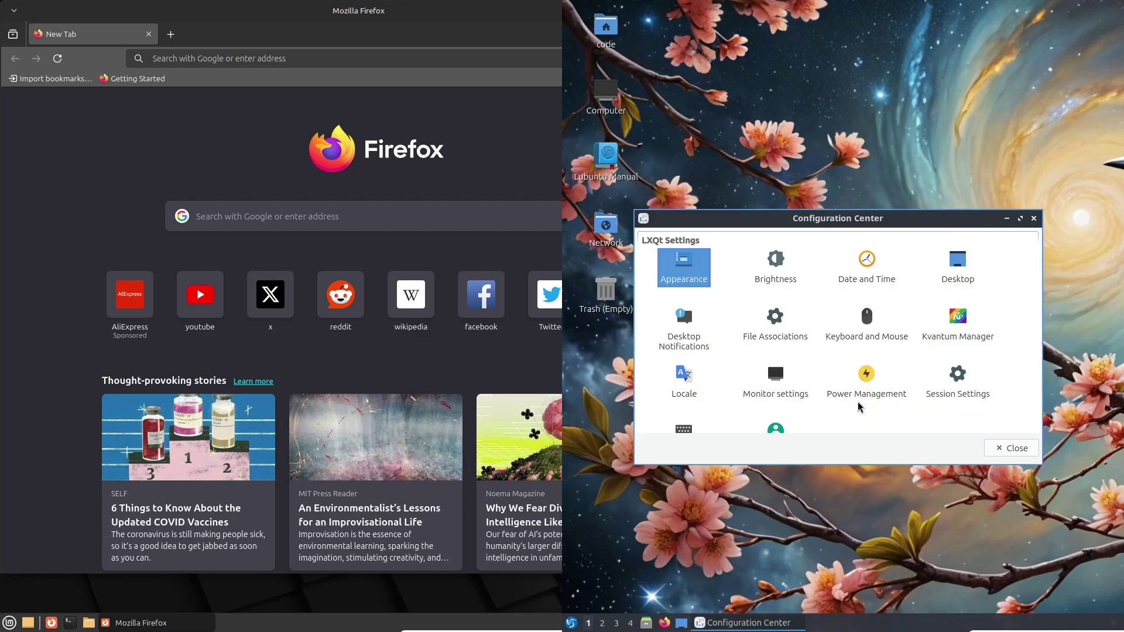
click(1013, 448)
Step: Browse Documents and Pictures in PCManFM-Qt, then close it and Firefox's About dialog
click(646, 623)
drag(454, 185, 353, 186)
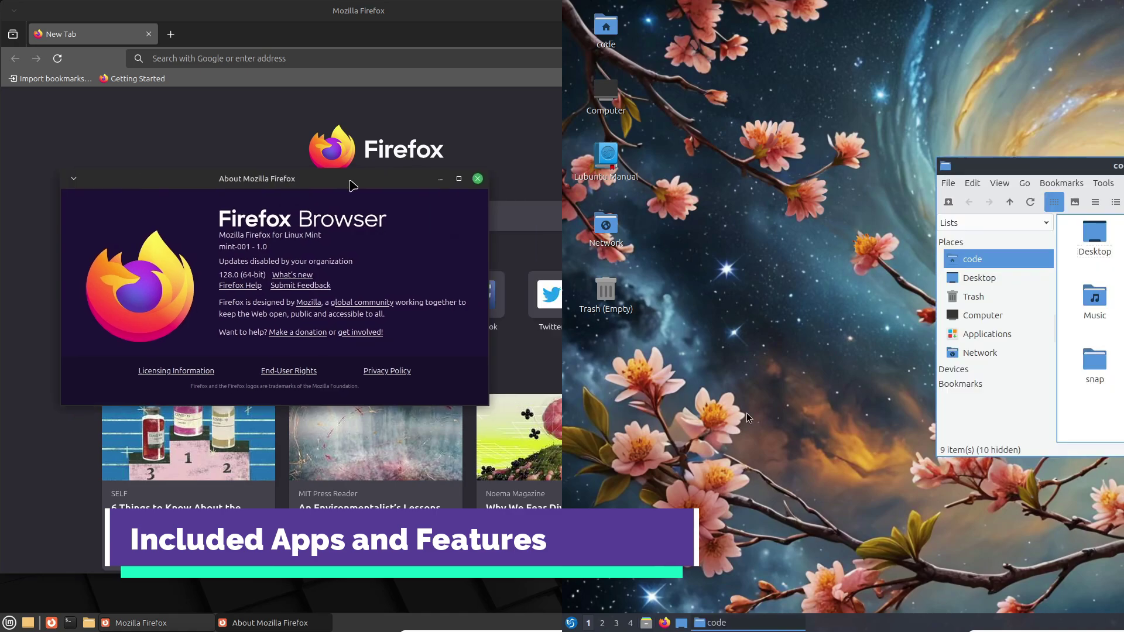
drag(1023, 167, 856, 188)
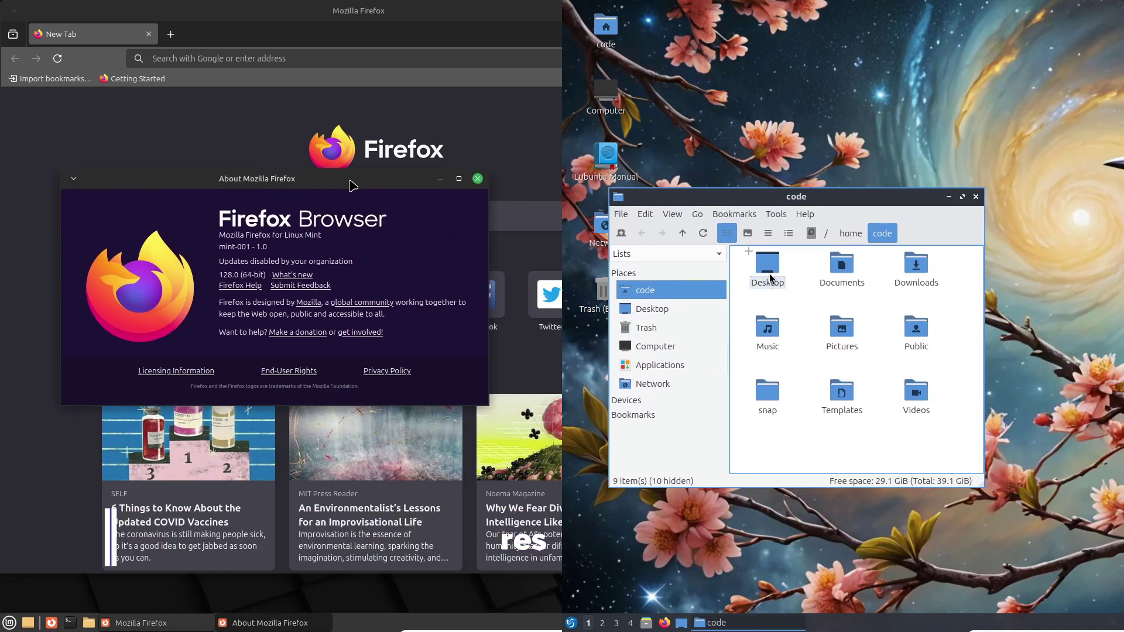
click(840, 285)
click(855, 329)
click(476, 182)
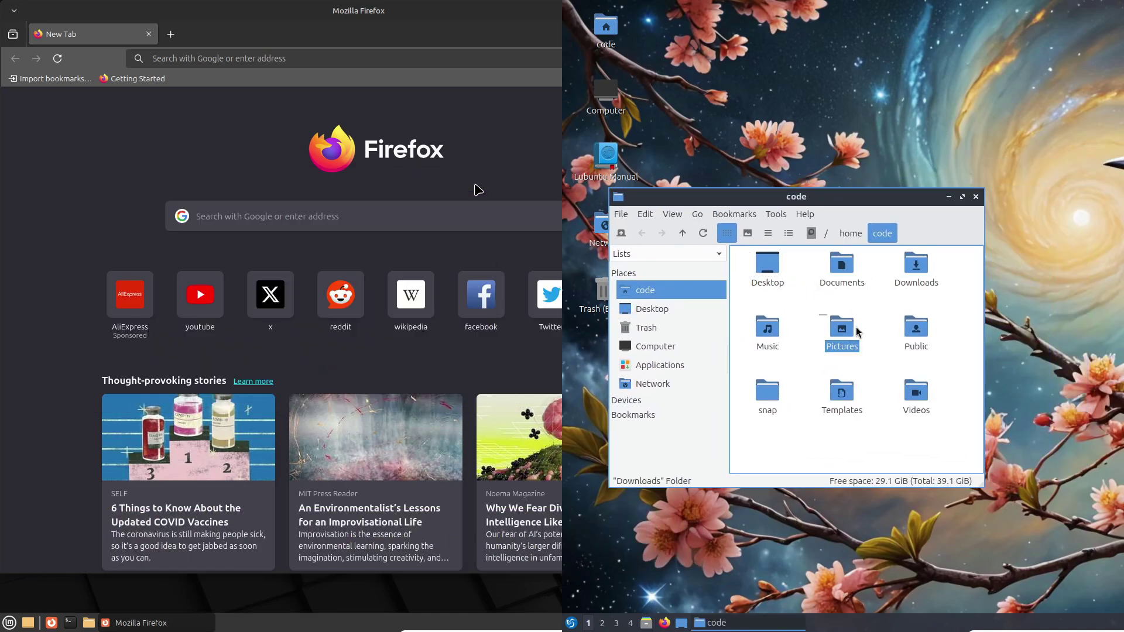
click(975, 197)
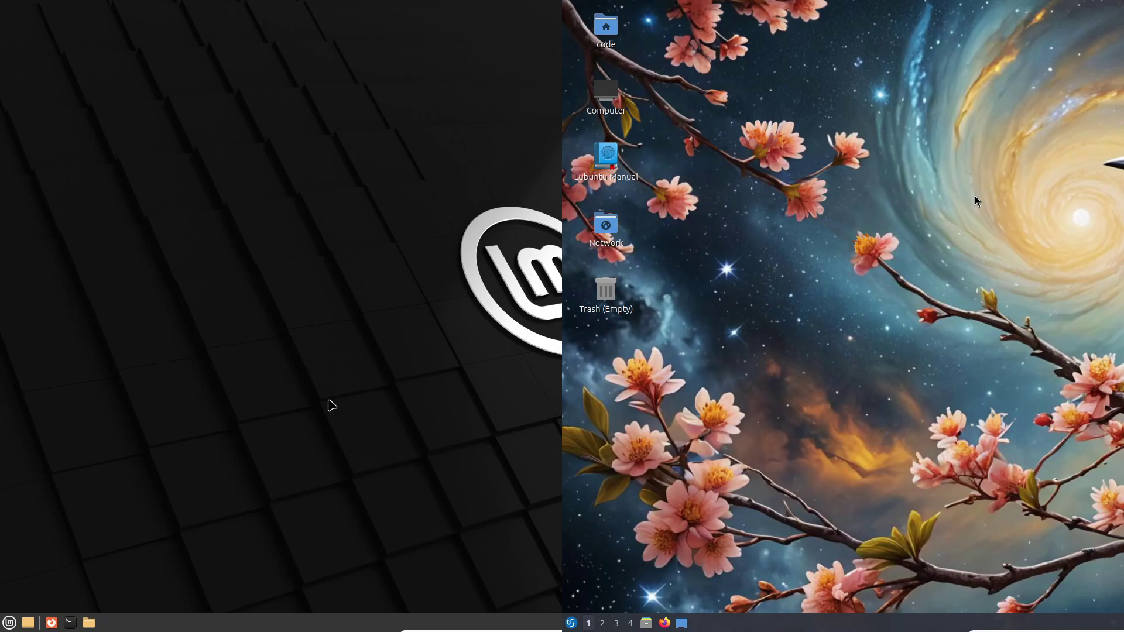
Step: Open and close Thunar, then open an Xfce terminal and the LXQt Office menu
click(89, 624)
drag(510, 176, 261, 191)
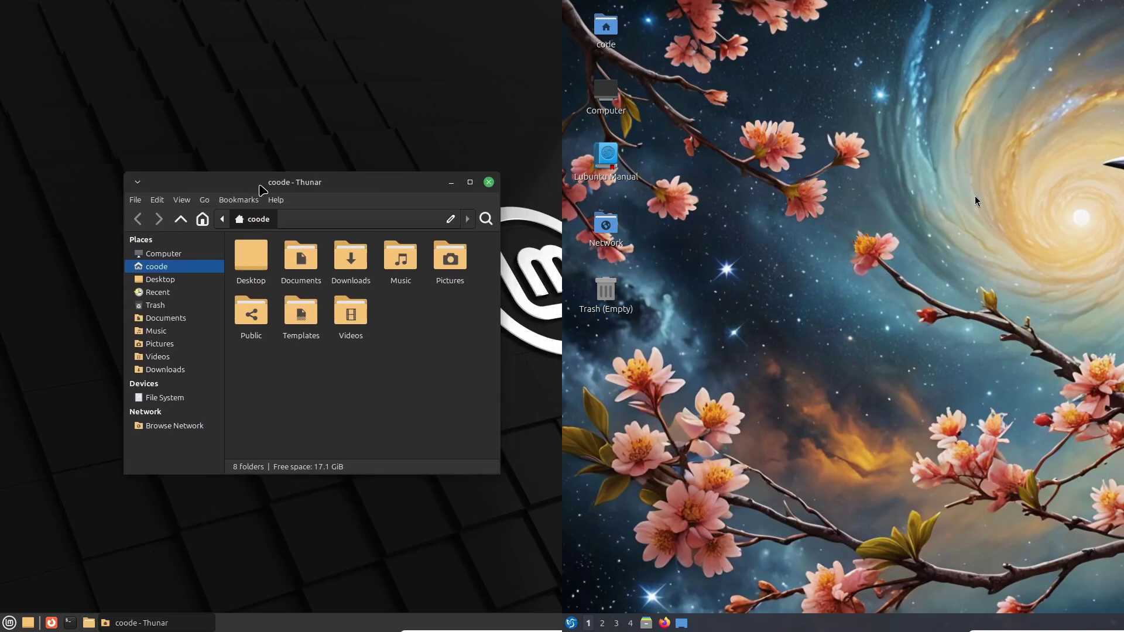
click(490, 181)
click(70, 624)
click(571, 623)
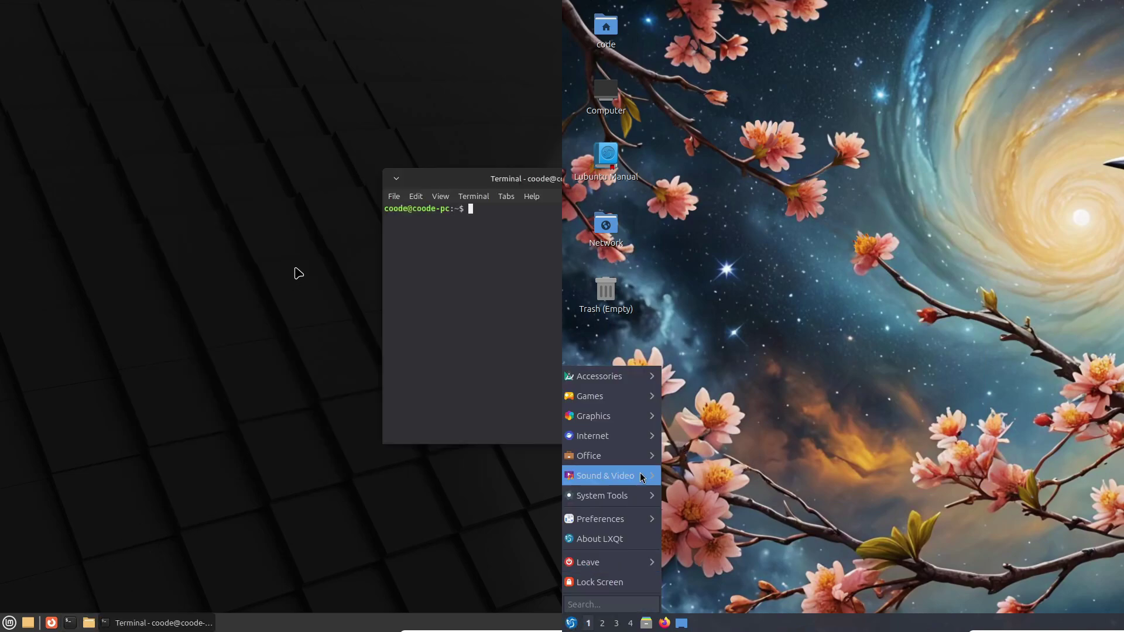
mouse_move(603, 455)
drag(434, 181, 145, 166)
Step: Launch LibreOffice and view its About details; check the terminal's About, then close it
click(680, 456)
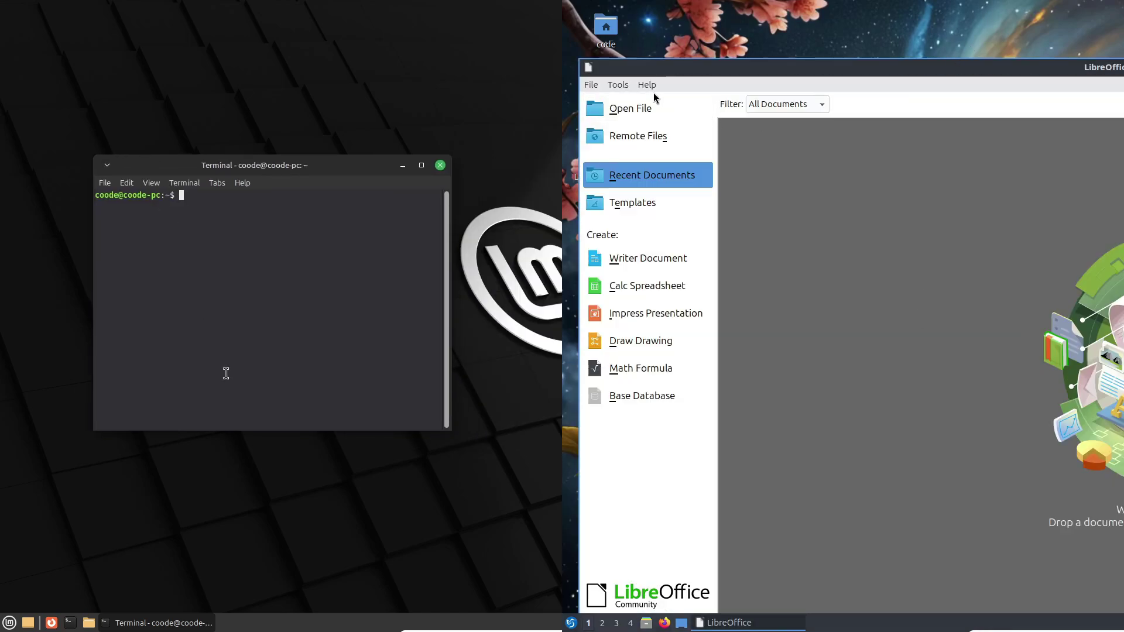
click(649, 87)
click(691, 282)
drag(997, 256, 729, 211)
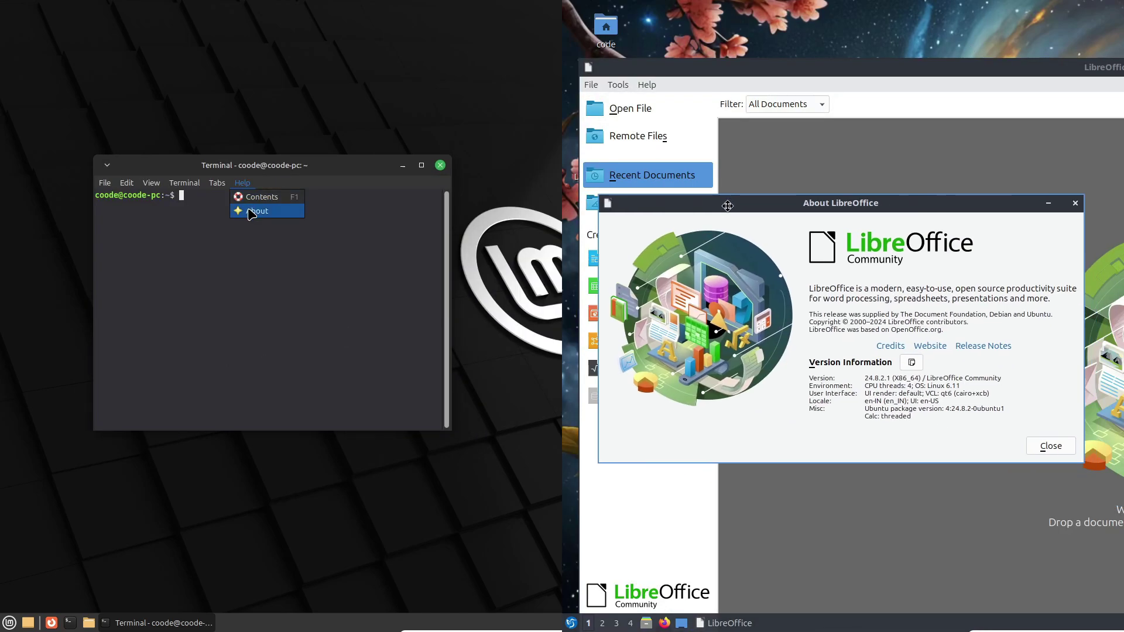
click(253, 211)
click(388, 219)
click(440, 165)
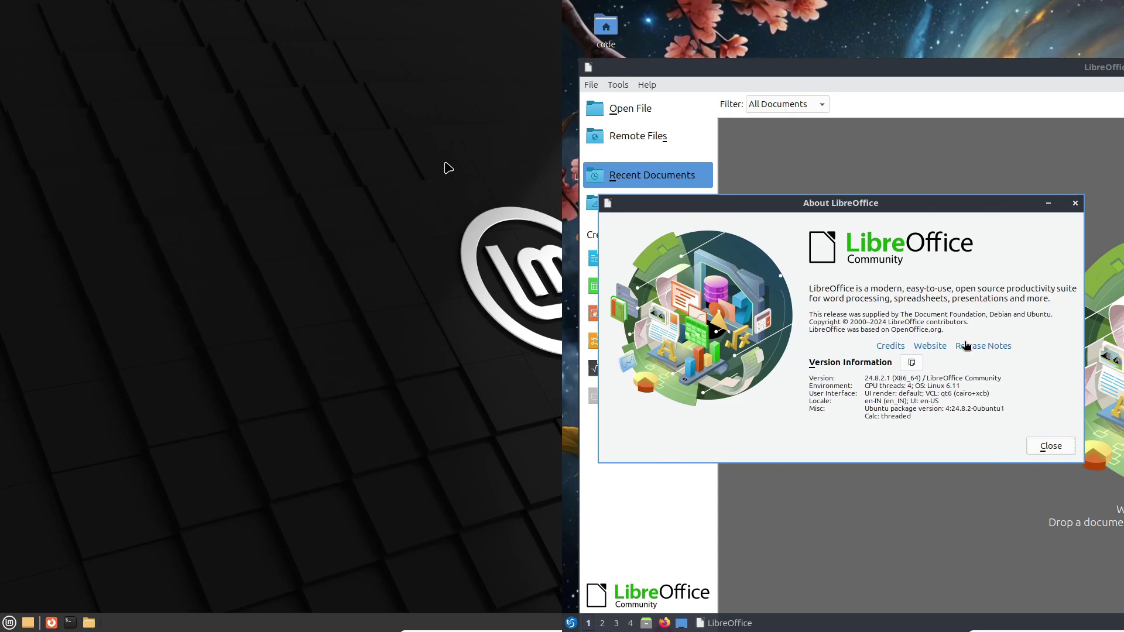
Step: Close LibreOffice, then launch the Xfce Task Manager, shift it left, and close it
click(1070, 446)
click(10, 623)
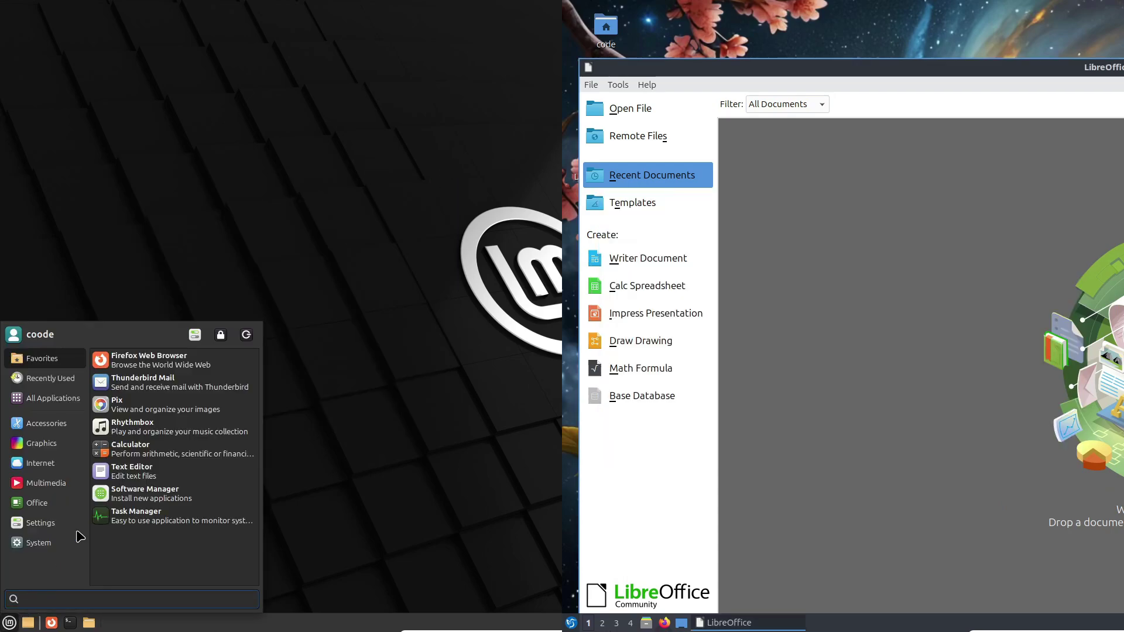
key(ctrl+q)
click(136, 516)
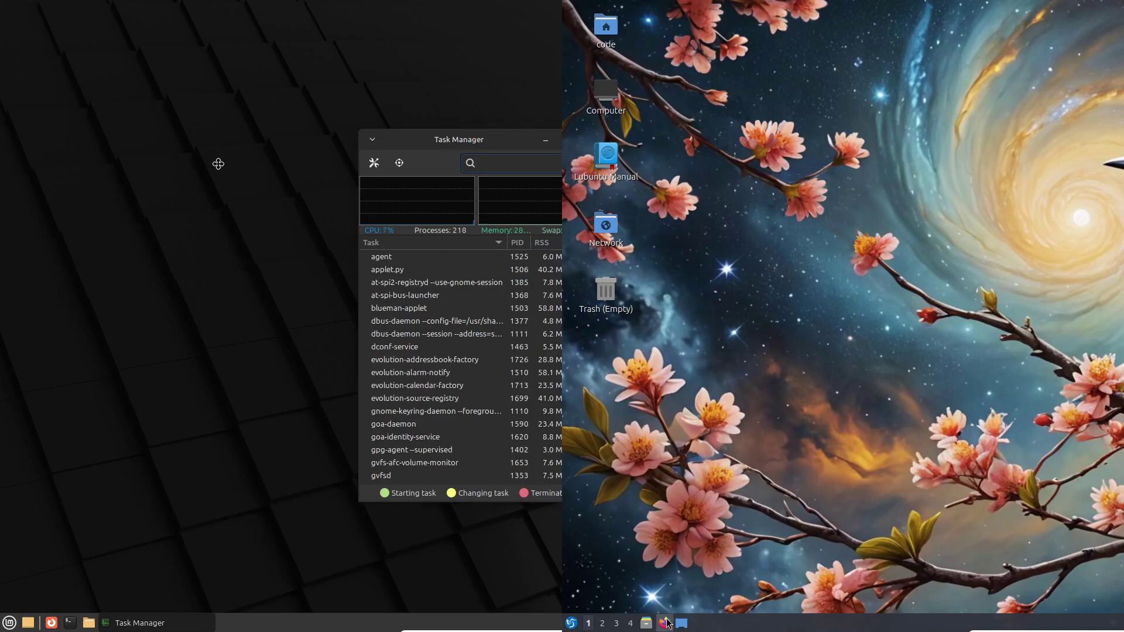
drag(196, 166, 201, 174)
click(326, 172)
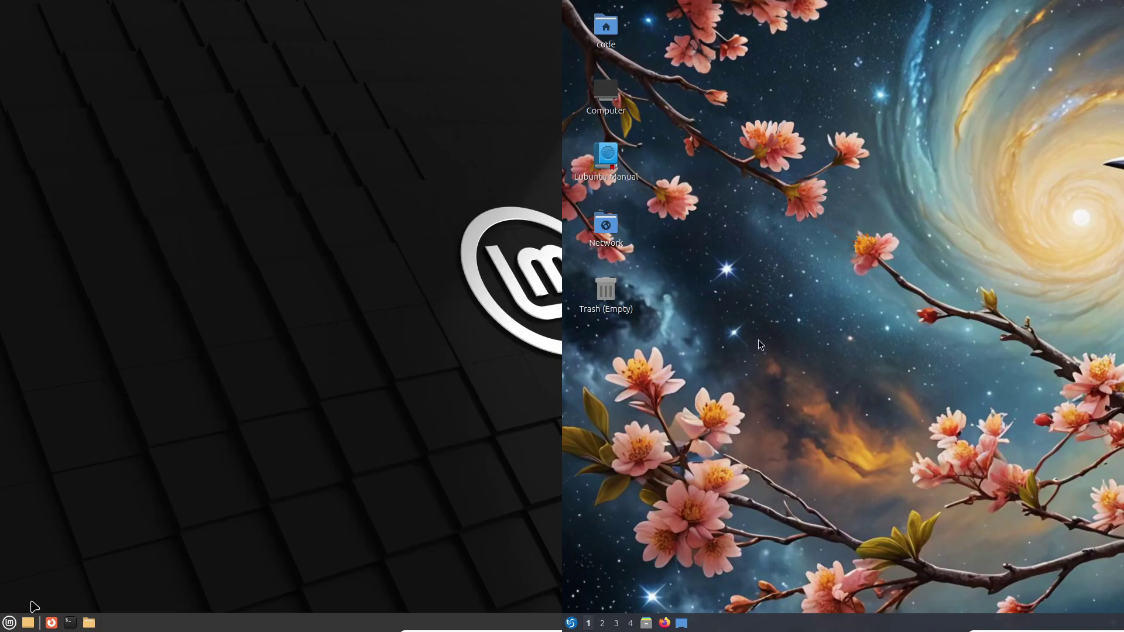
Step: Run Disks from Accessories, inspect the 32 GB Hard Disk and CD/DVD Drive, then quit
click(9, 623)
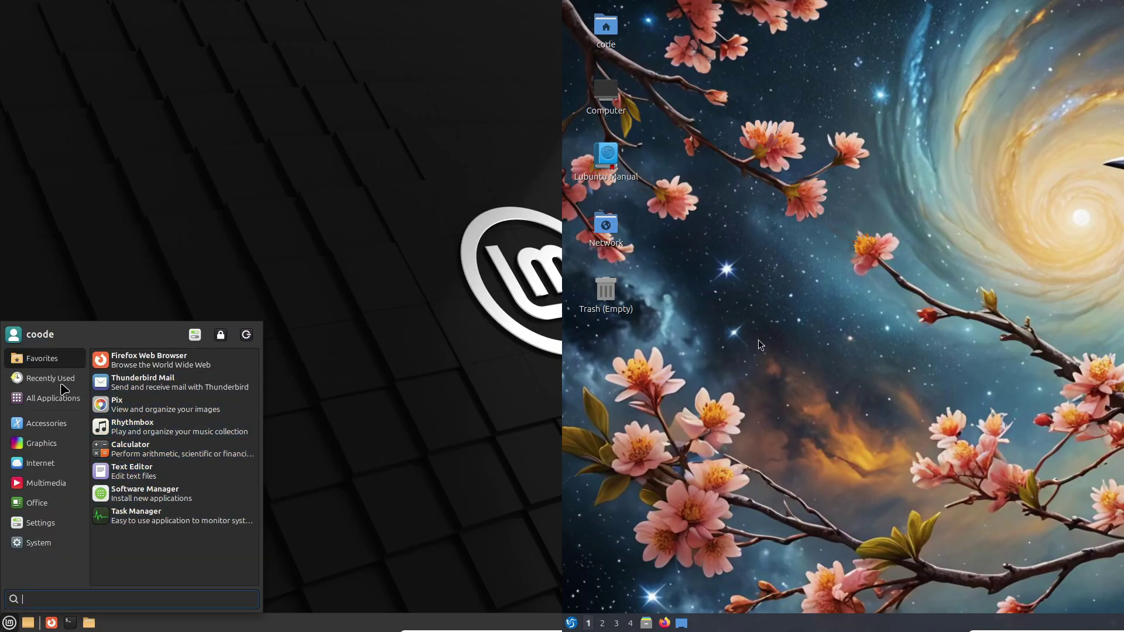
click(50, 378)
click(44, 424)
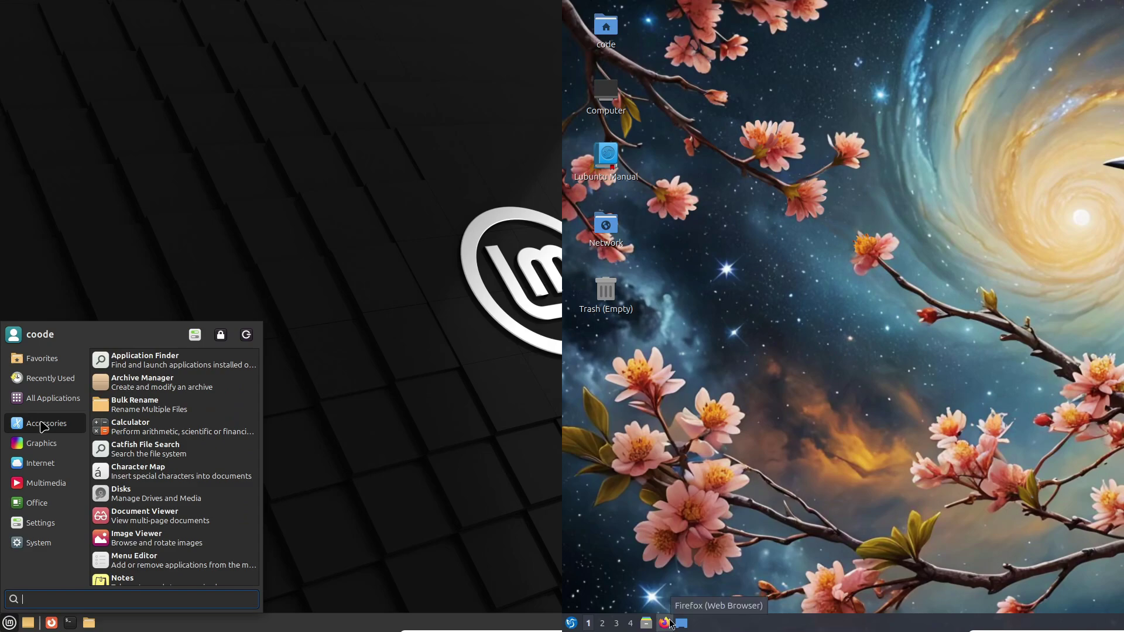
click(120, 493)
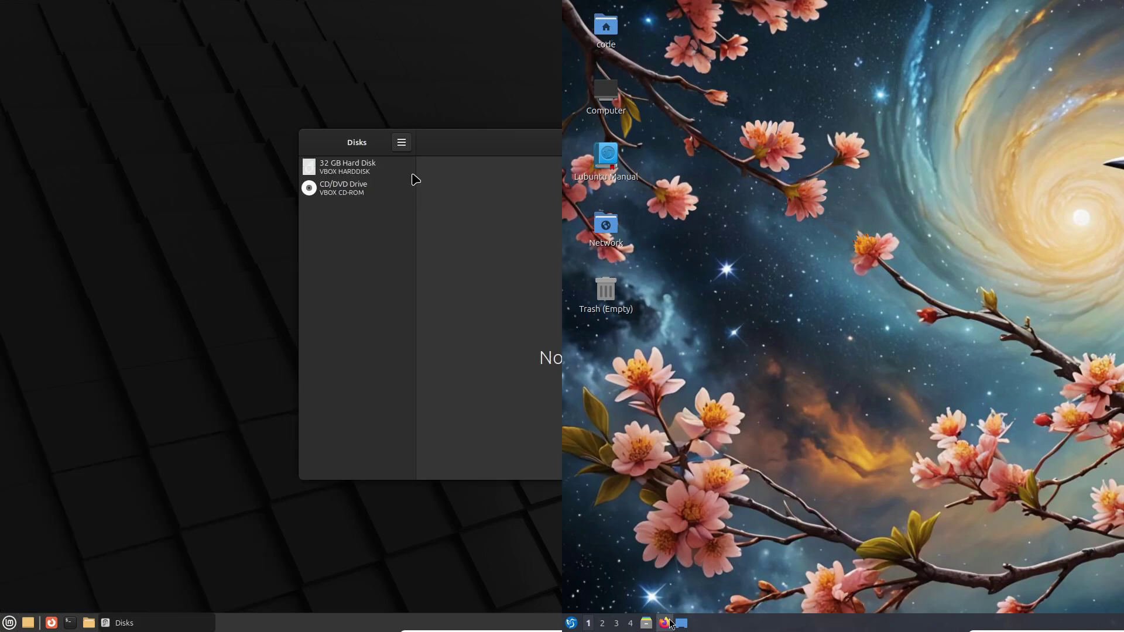
click(94, 179)
click(90, 199)
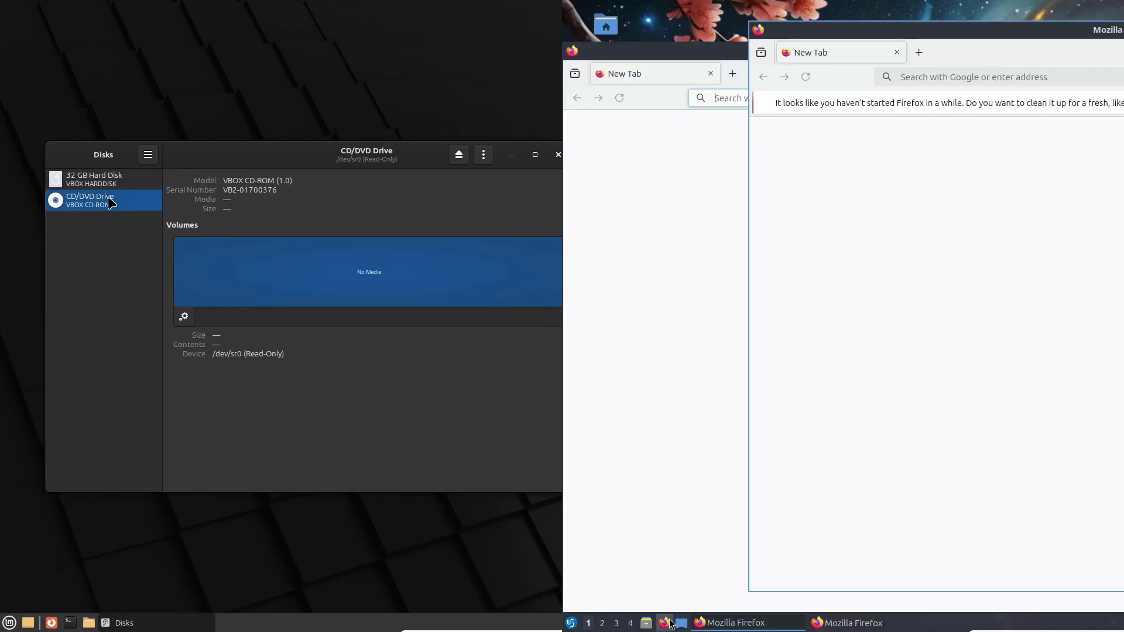
key(ctrl+q)
key(super)
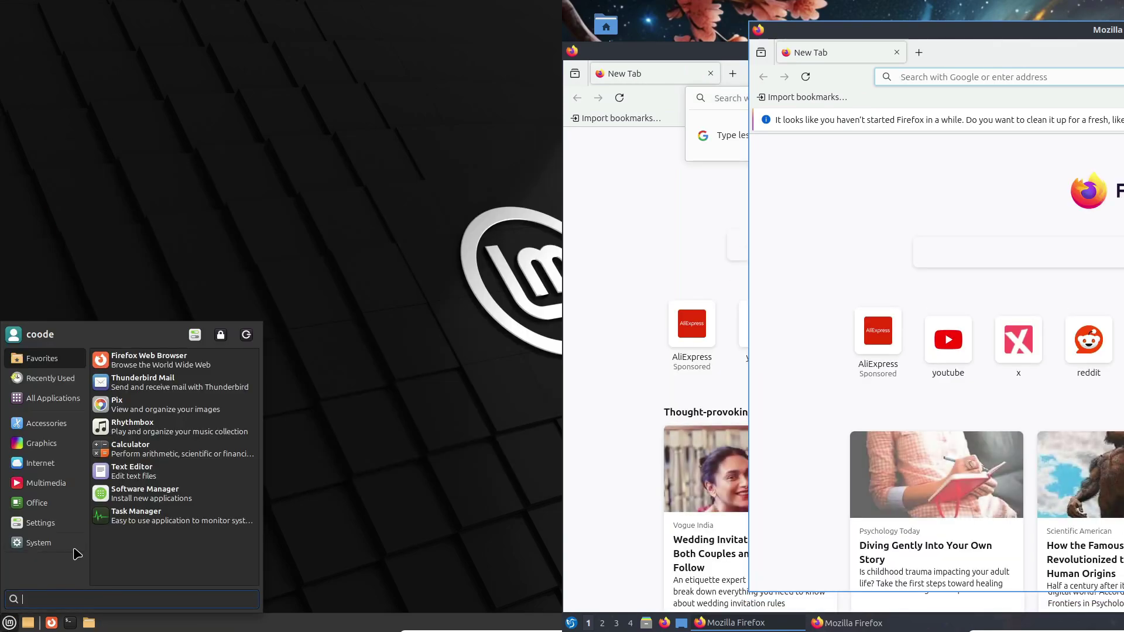
Step: Launch LibreOffice from the Office category and shift the About Firefox dialog left
mouse_move(54, 511)
click(168, 405)
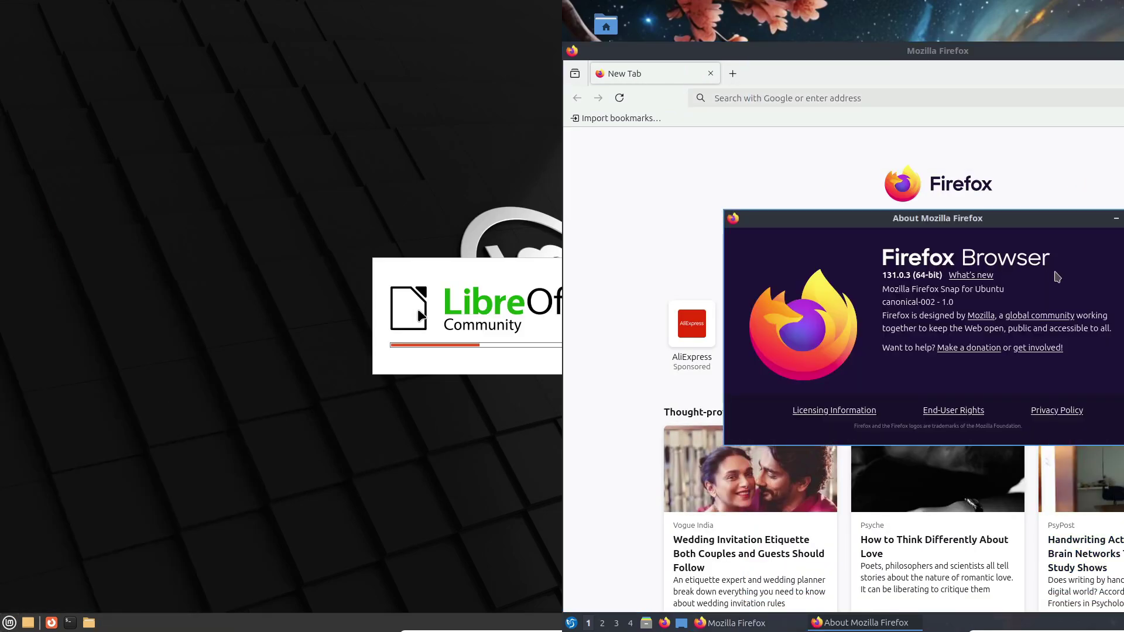
drag(925, 213, 845, 204)
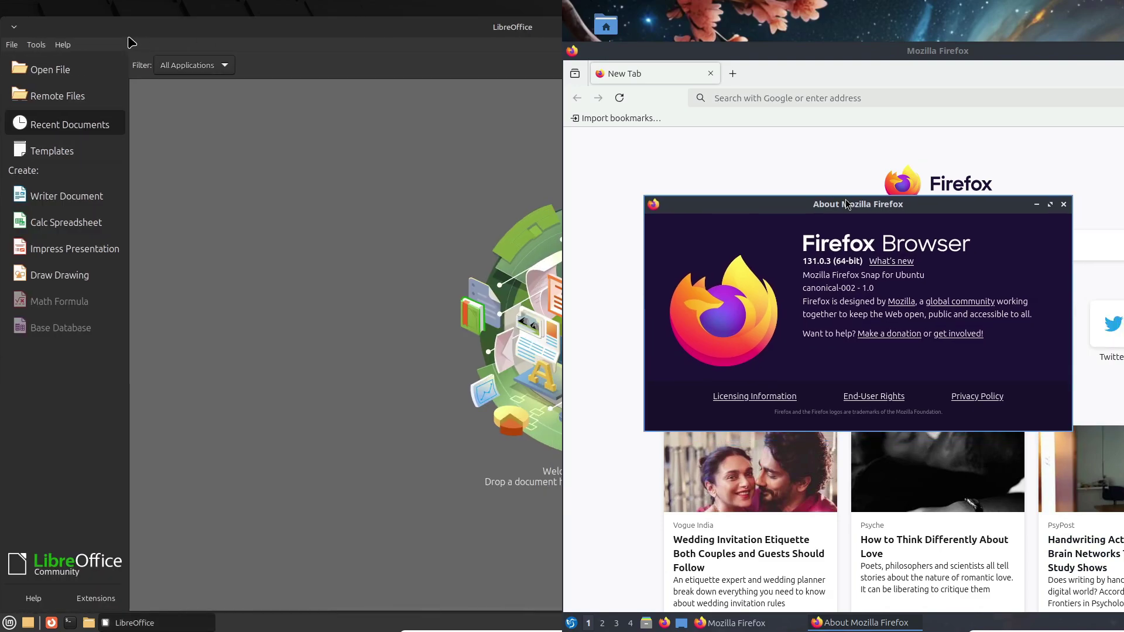
Step: Show LibreOffice's About details, then dismiss both the Firefox and LibreOffice About dialogs
click(67, 45)
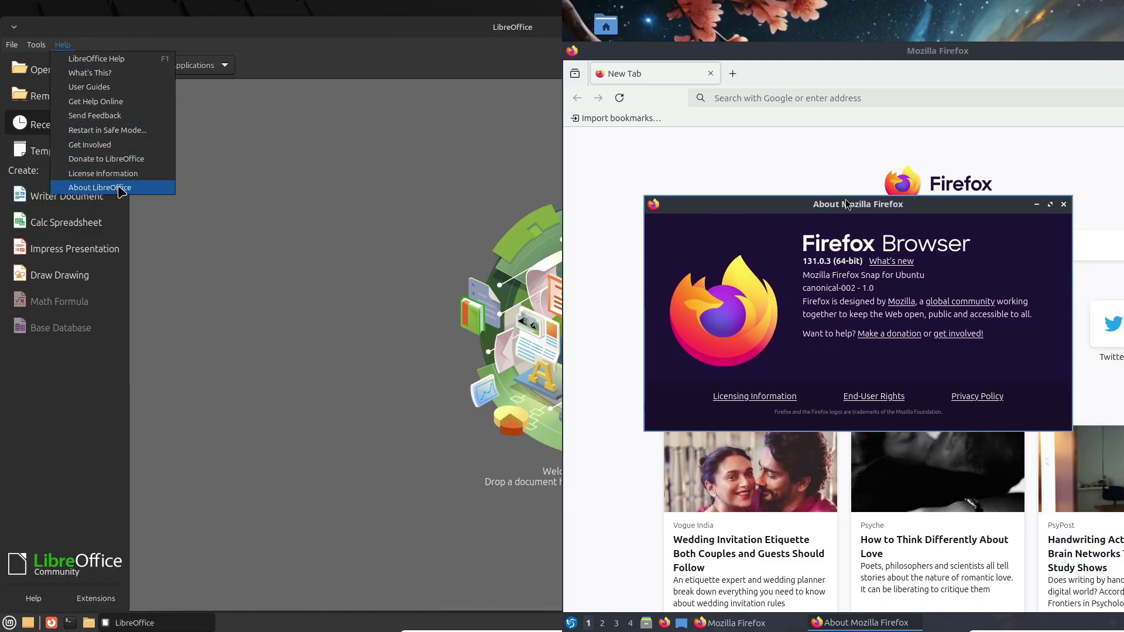
click(120, 188)
drag(384, 208, 137, 180)
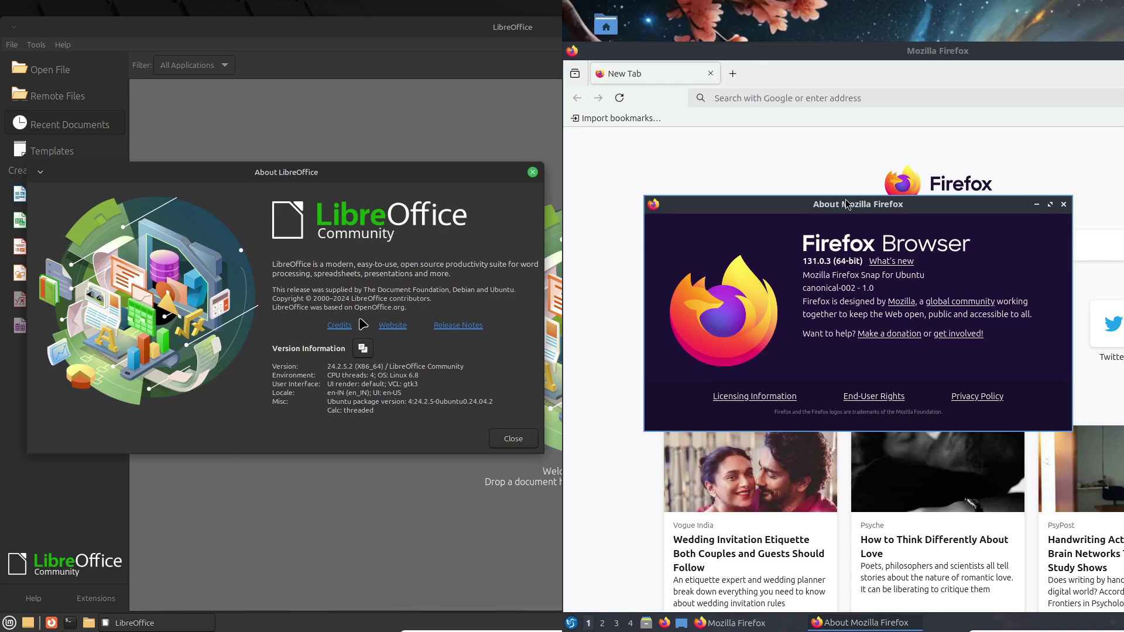
key(Escape)
click(514, 438)
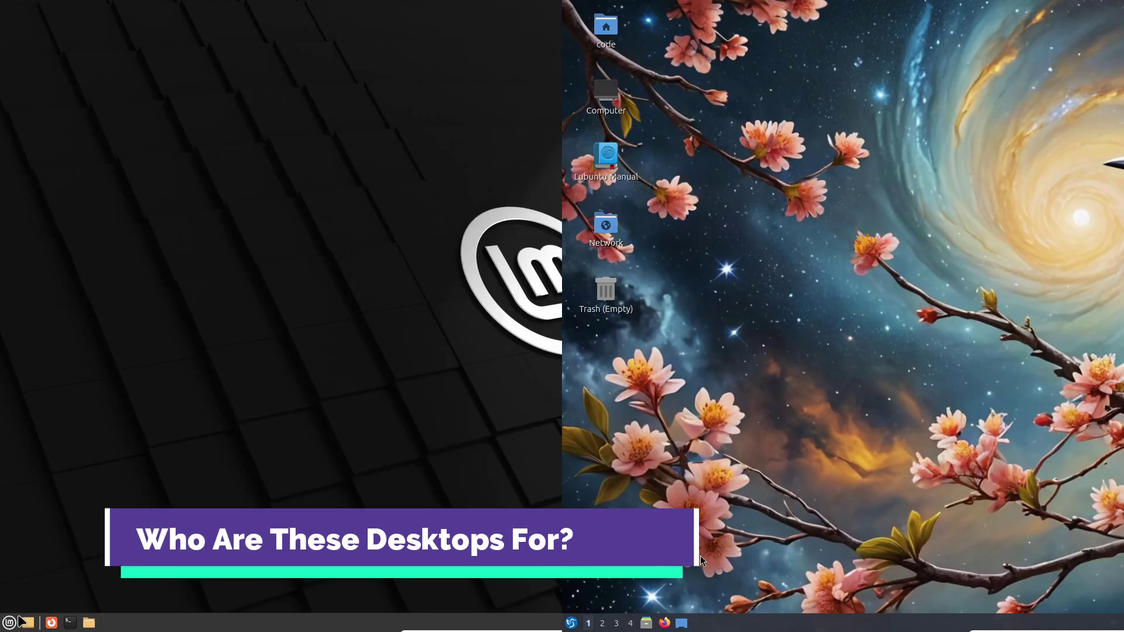
click(16, 621)
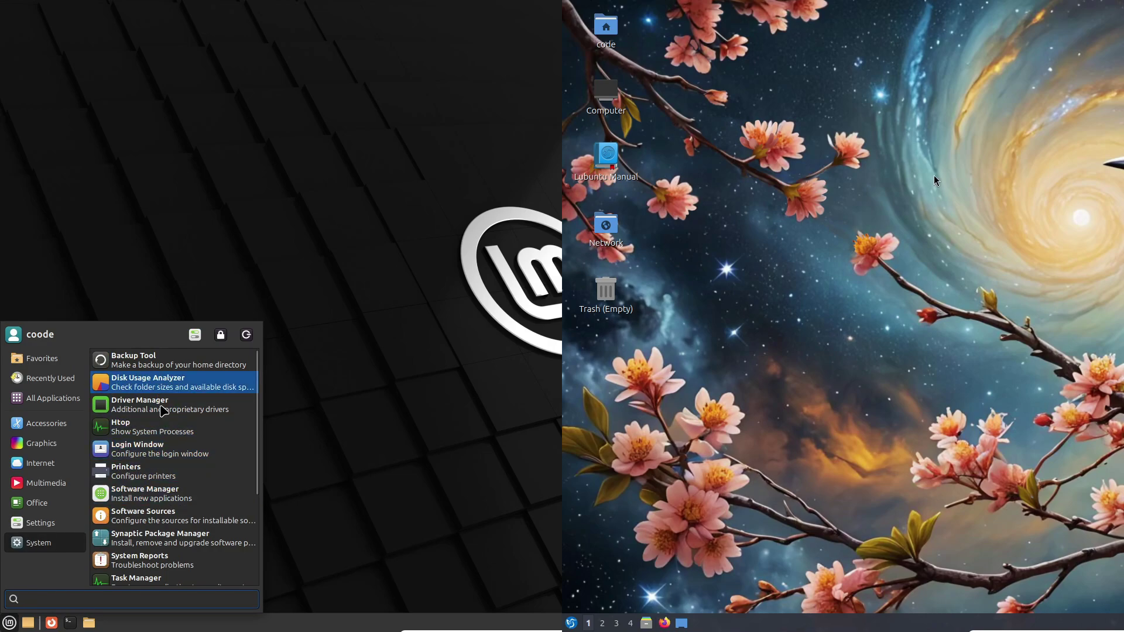
Step: Launch Htop on the Xfce side and move its terminal to the left
scroll(168, 432, down, 3)
scroll(168, 432, up, 3)
click(164, 429)
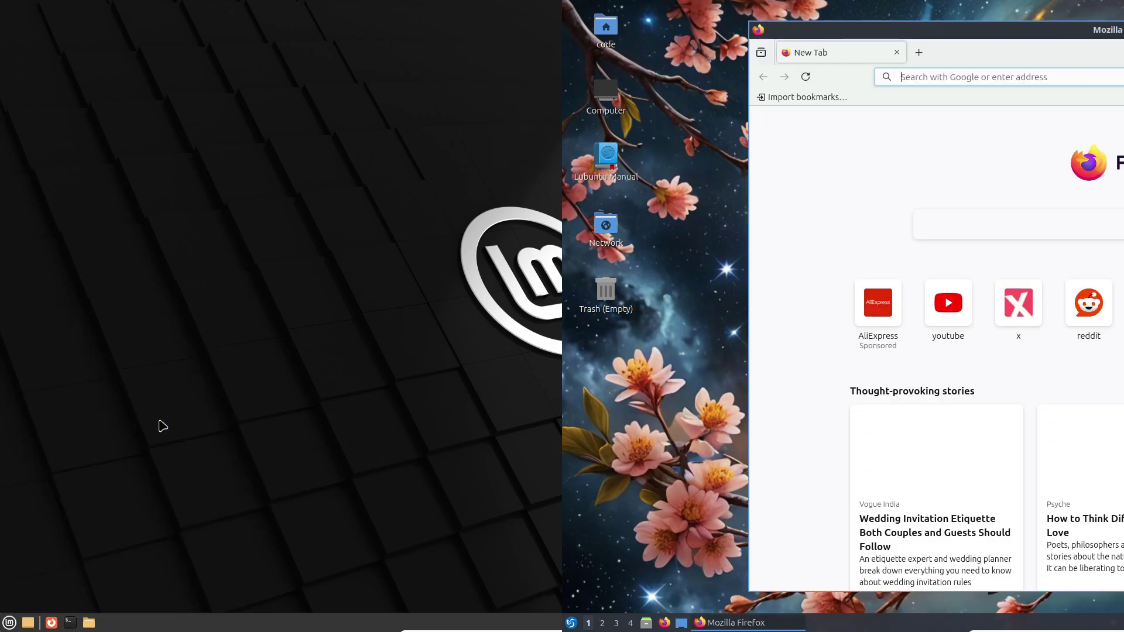
drag(477, 177, 187, 172)
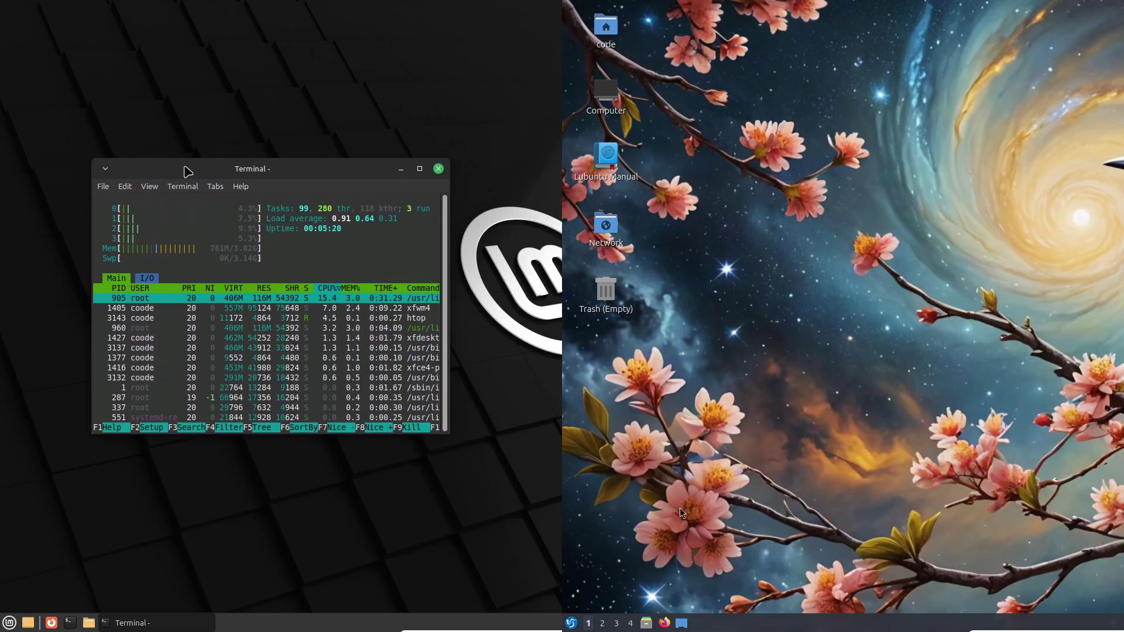
Step: Run htop from LXQt's System Tools, then close both htop terminals
click(571, 622)
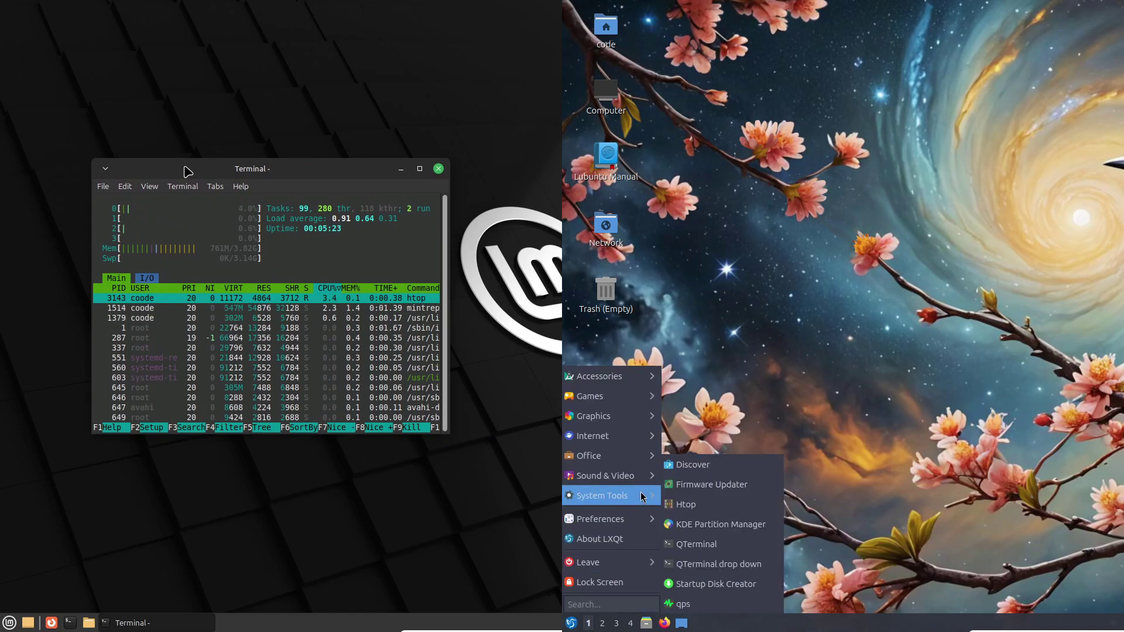
click(668, 506)
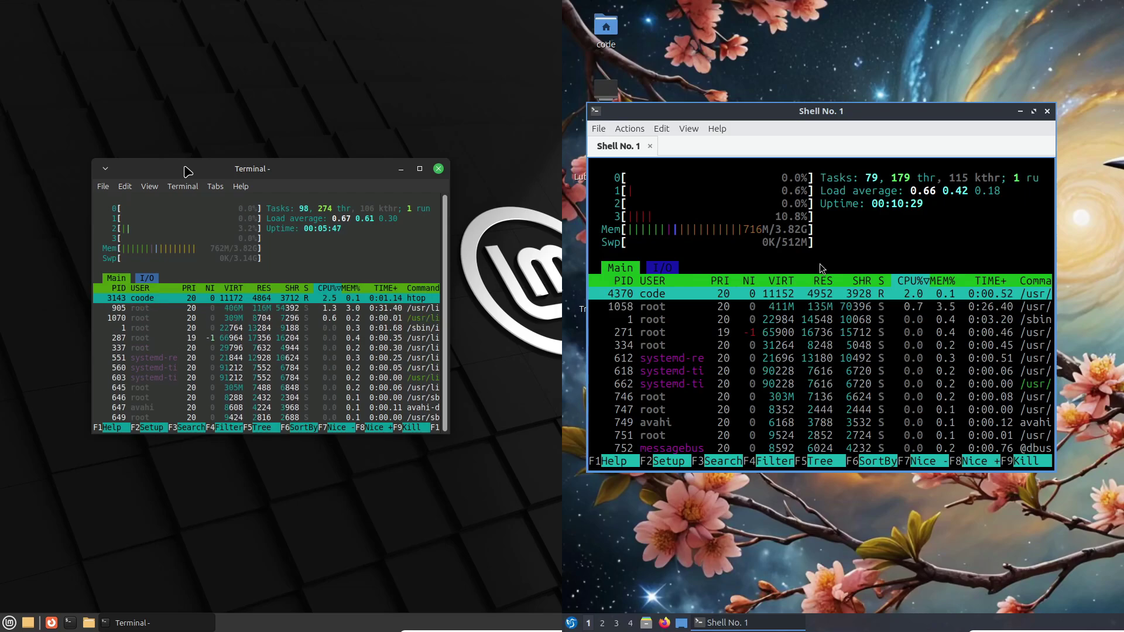
click(442, 169)
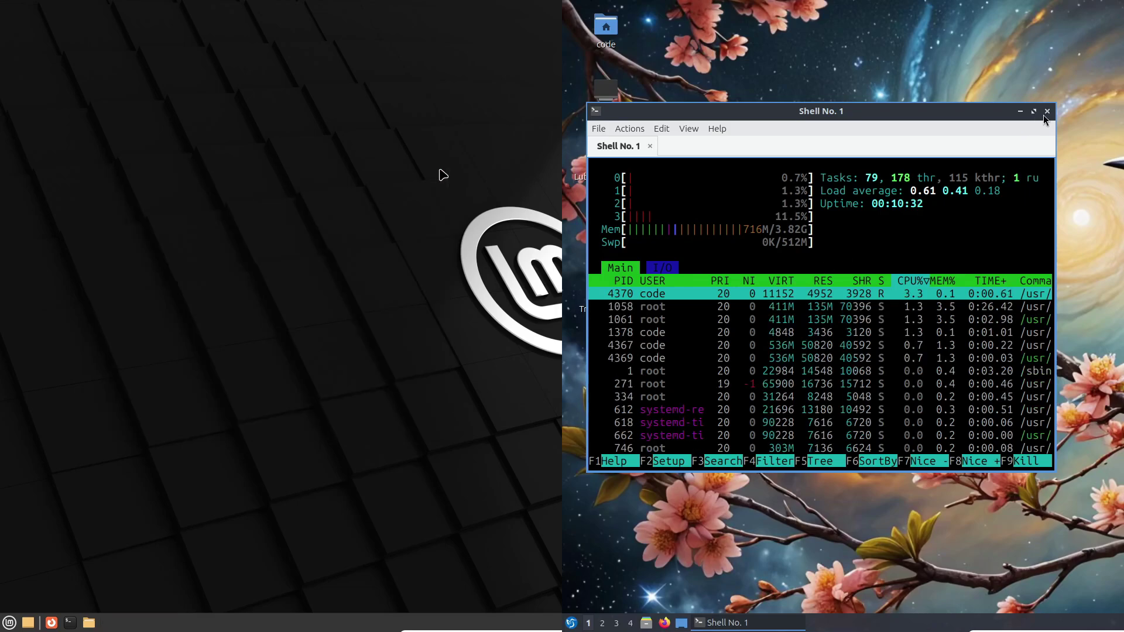
click(1047, 112)
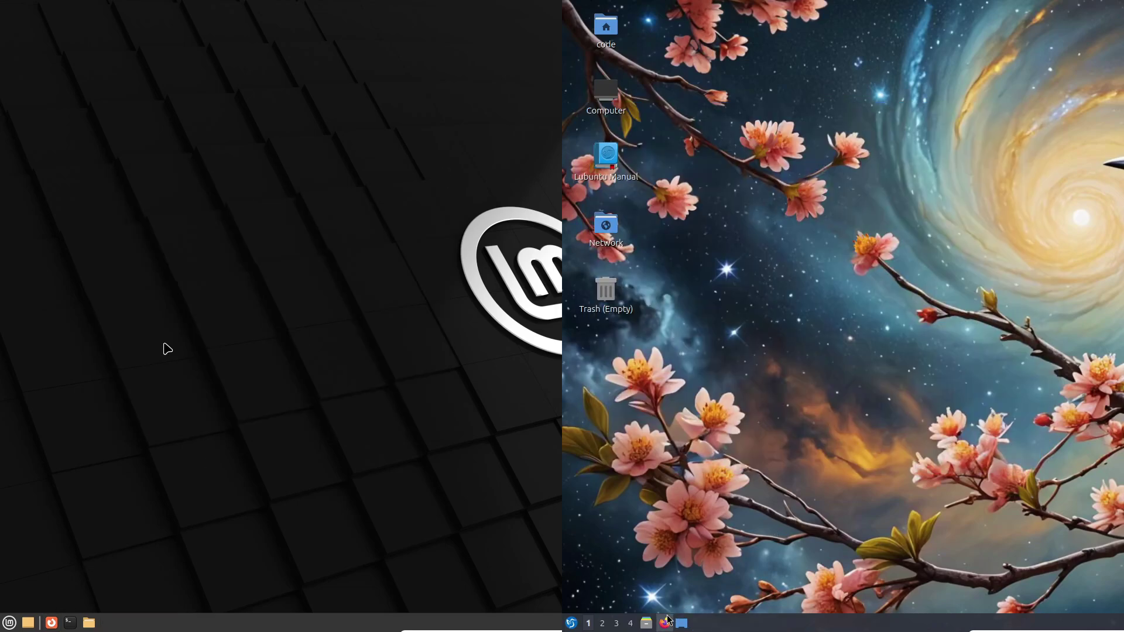
Step: Launch Firefox on both desktops, search 'xfce', and open the Xfce Desktop Environment website
click(665, 622)
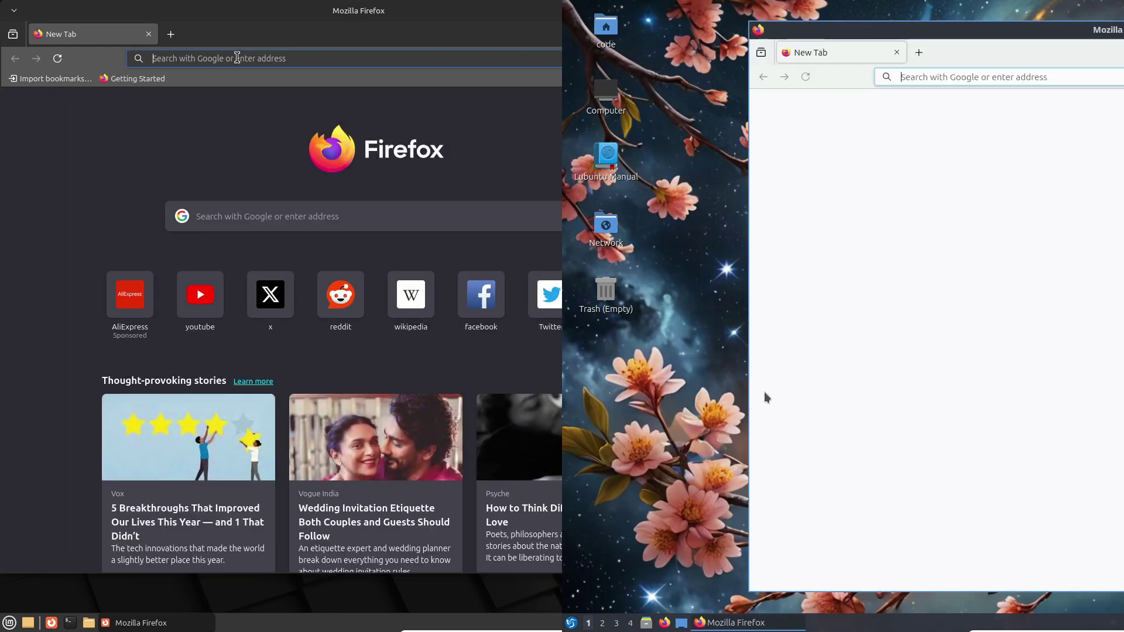
text(xfce)
key(Return)
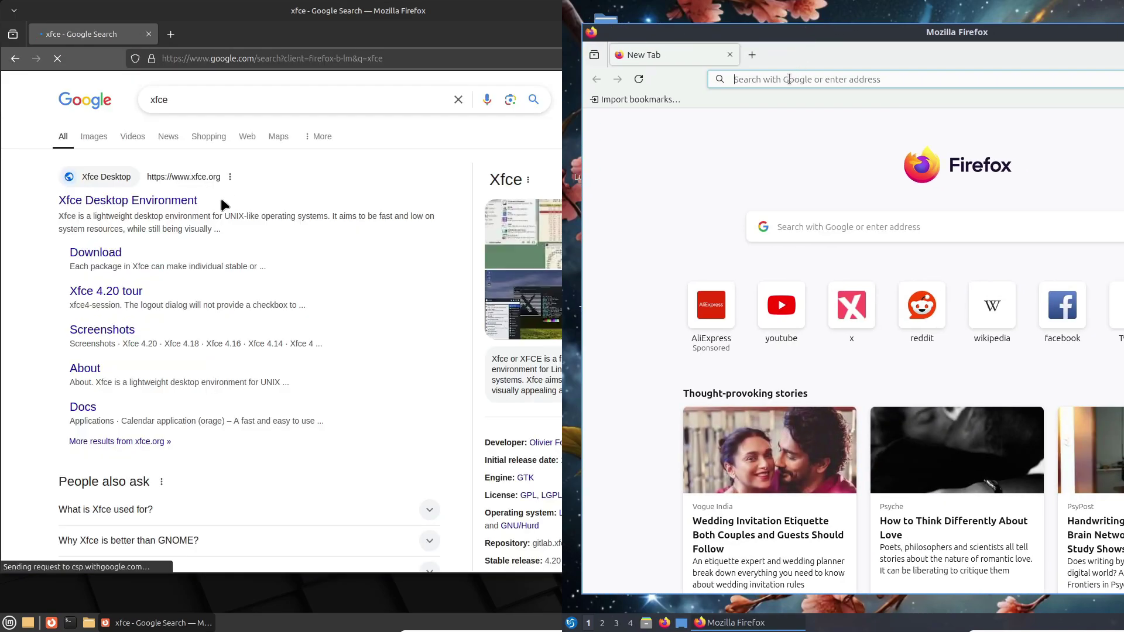
click(789, 79)
Step: Search 'lxqt' in the LXQt-side browser and open the LXQt project's Downloads page
click(185, 203)
text(lxq)
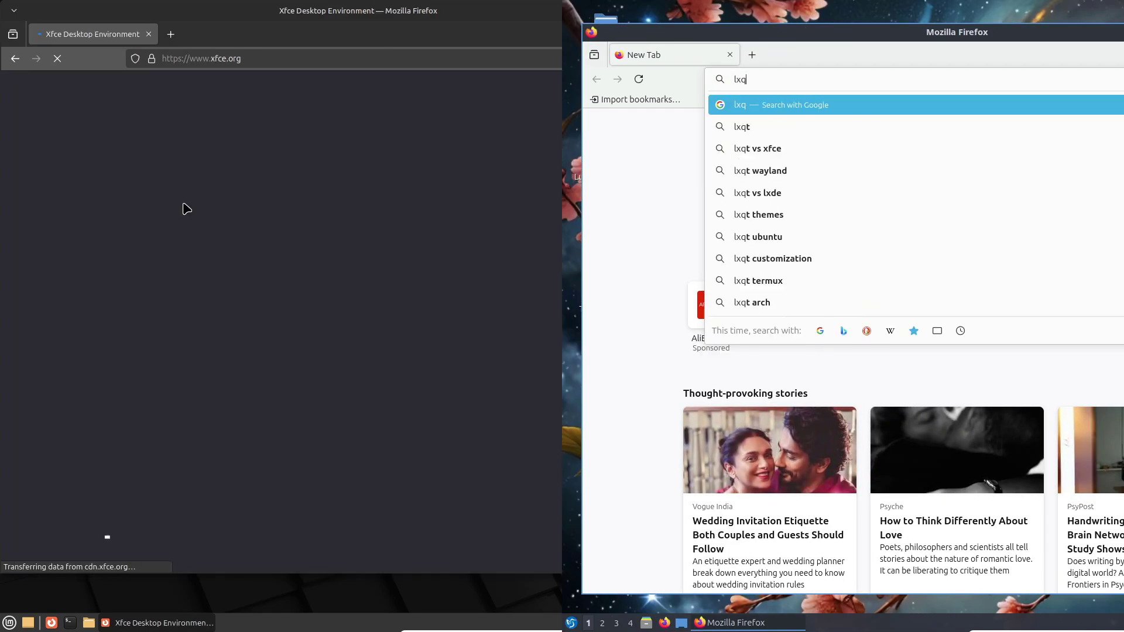
text(t4)
key(Return)
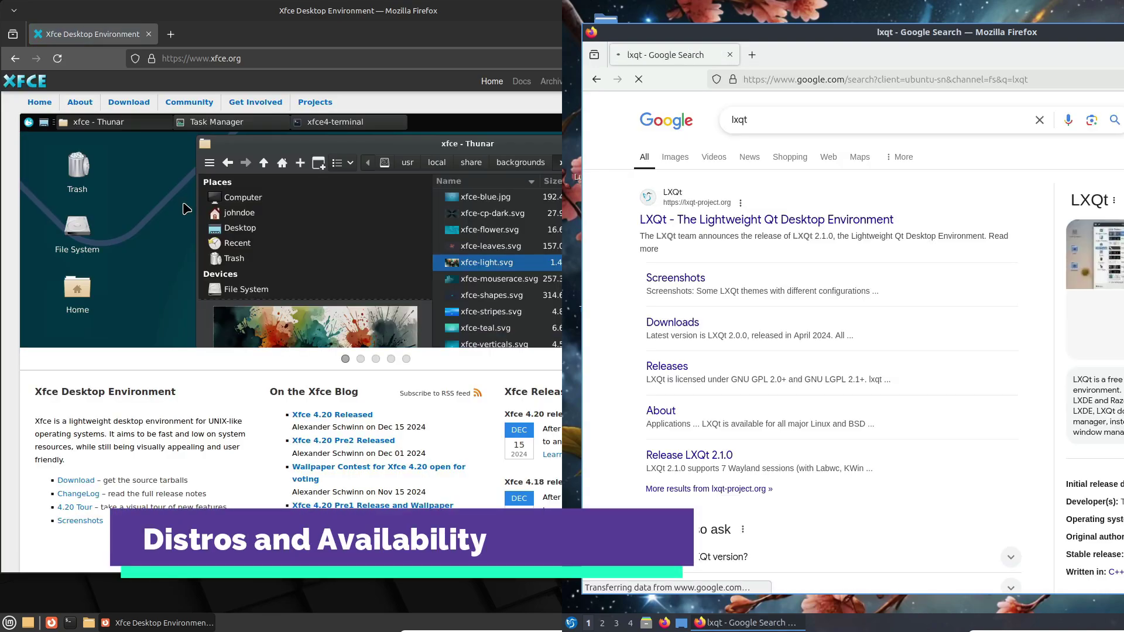
click(777, 221)
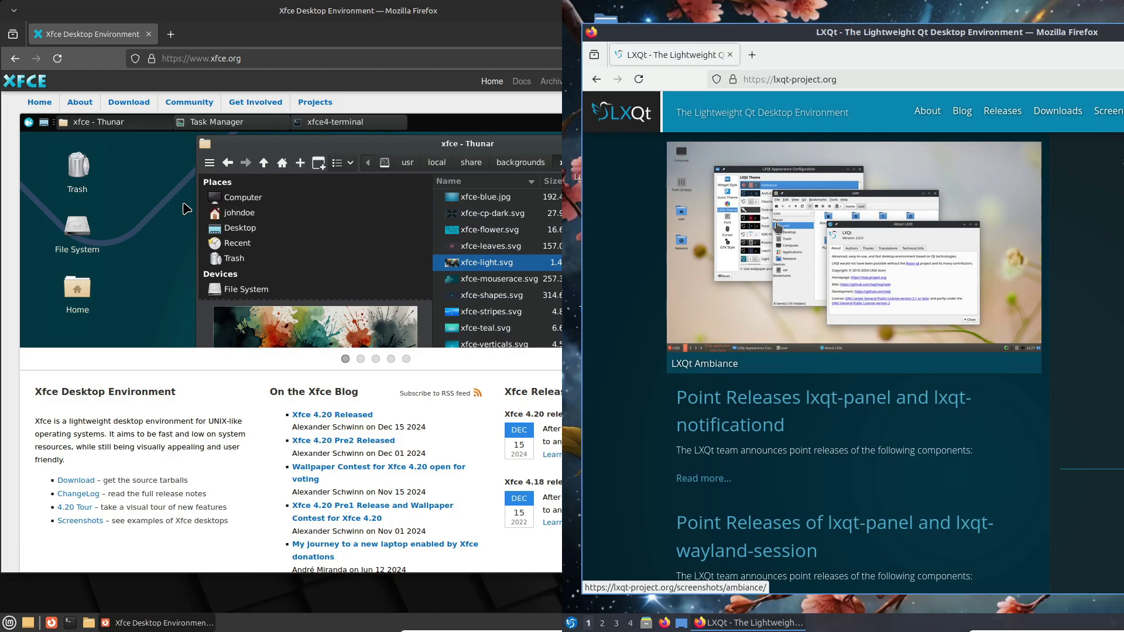
click(1057, 113)
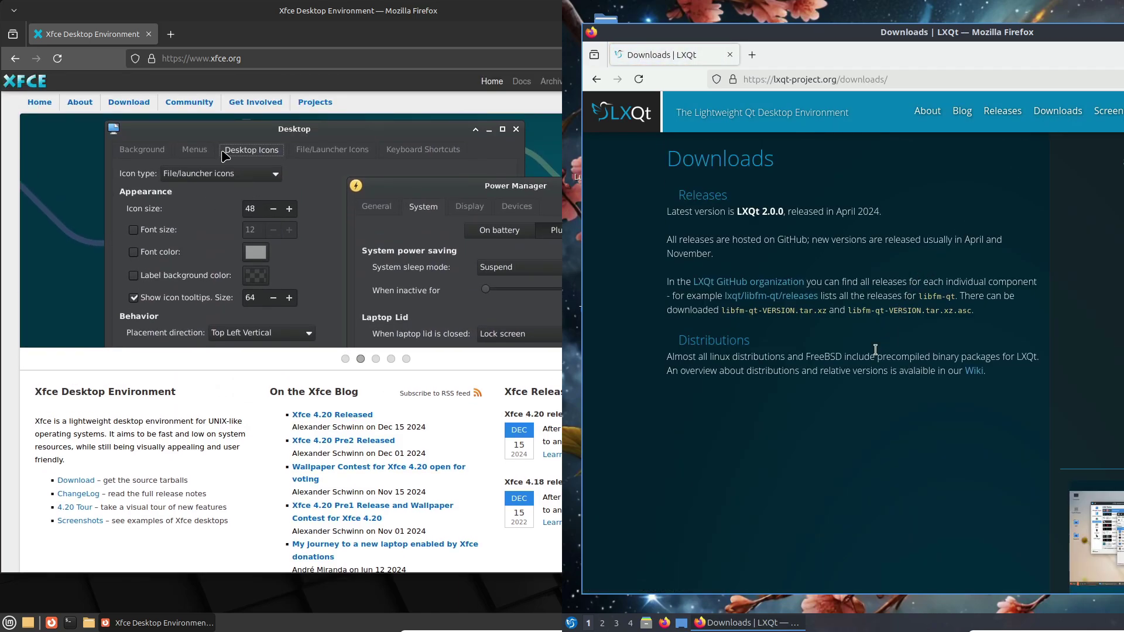
scroll(875, 351, down, 5)
Step: Browse xfce.org's Download, Community and About pages, ending back on Home
click(129, 103)
scroll(877, 354, up, 5)
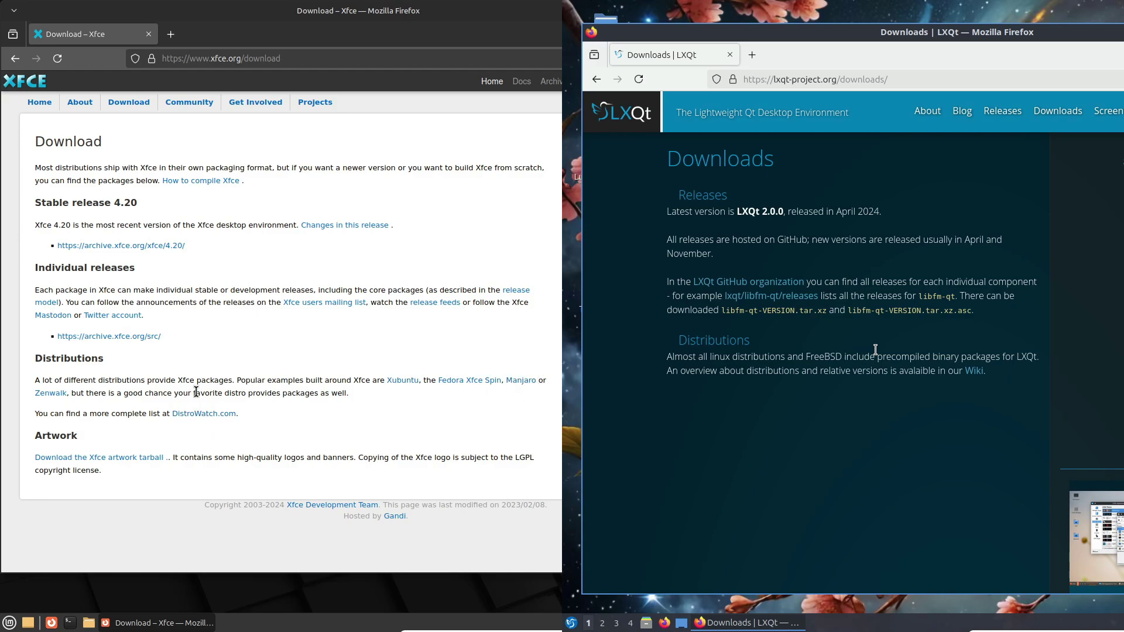
scroll(877, 353, down, 10)
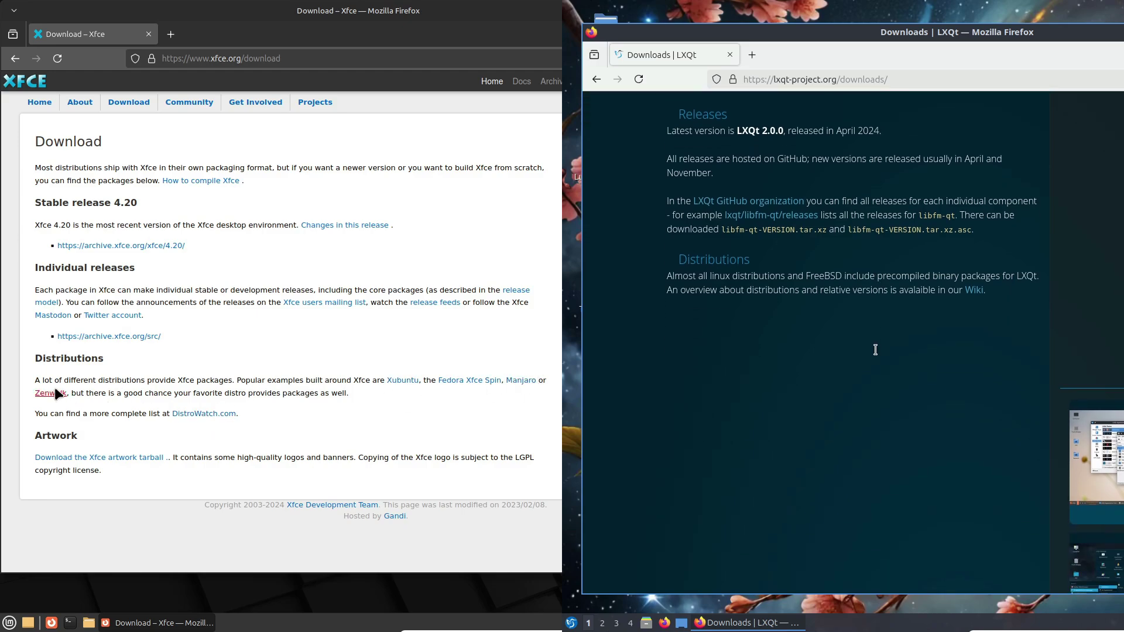
click(205, 104)
click(82, 107)
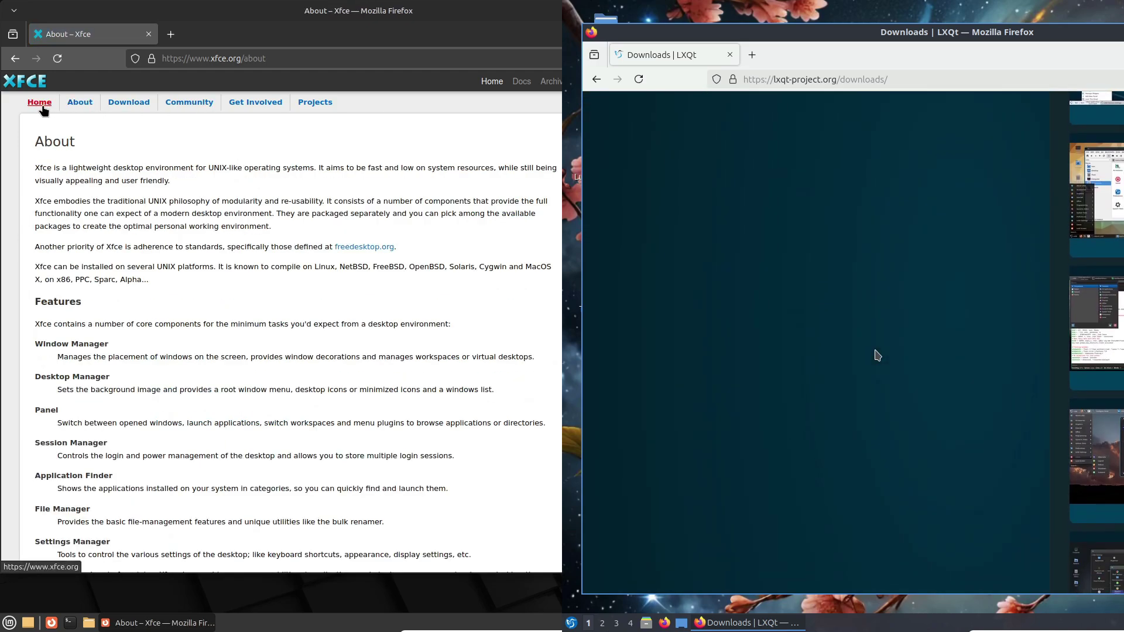
click(42, 107)
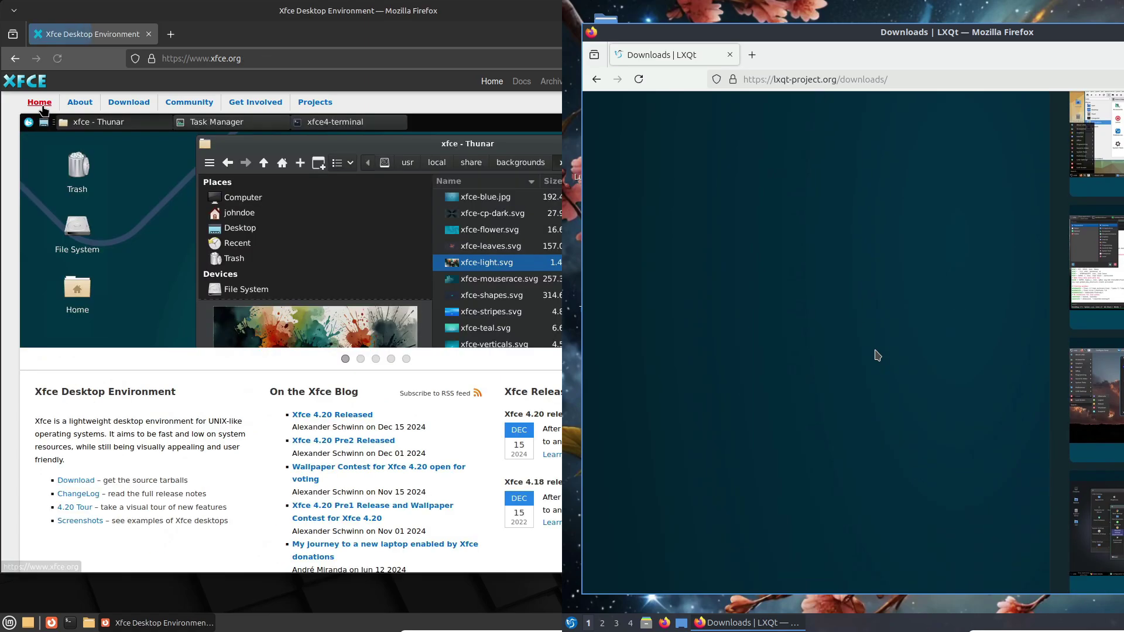
Step: Read through the 'Xfce 4.20 Released' announcement
click(345, 420)
scroll(345, 415, down, 10)
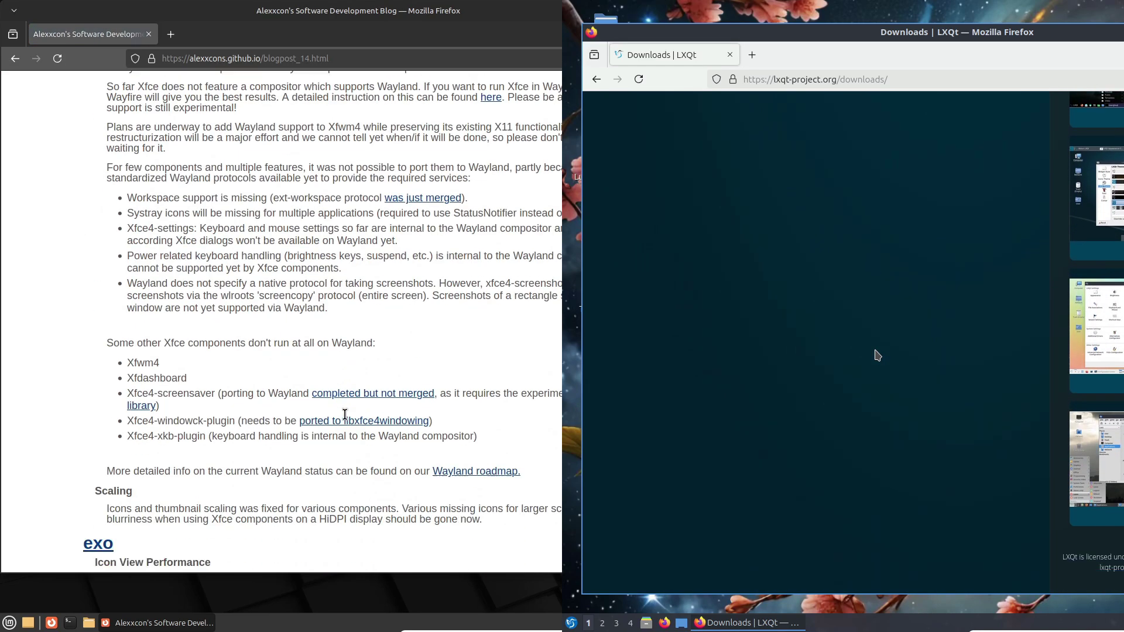
scroll(345, 414, down, 20)
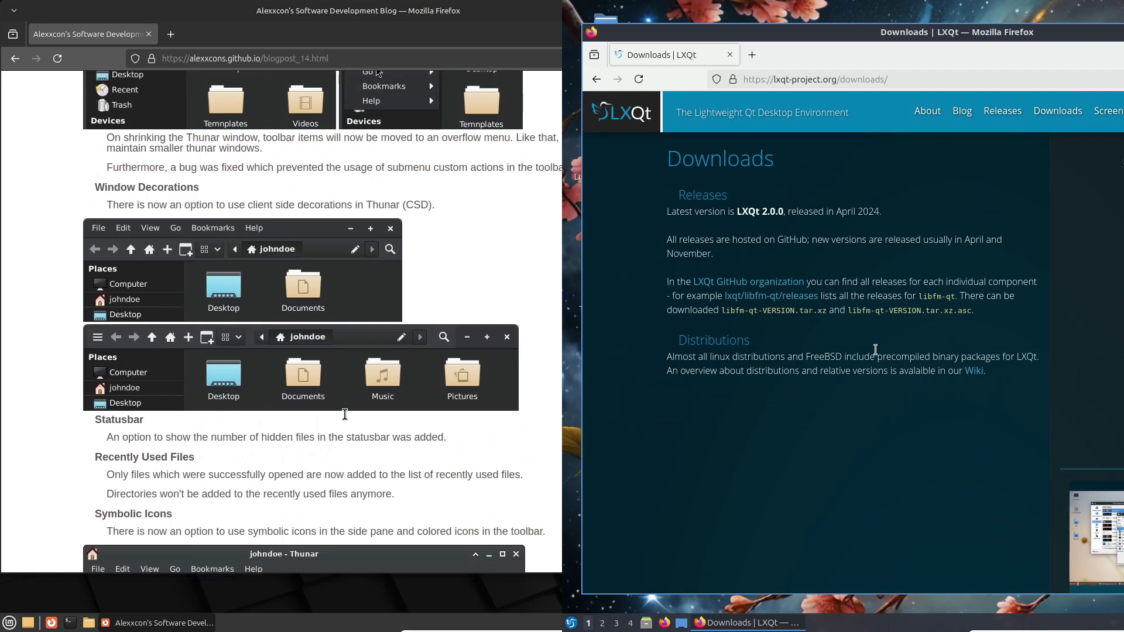
scroll(345, 414, down, 20)
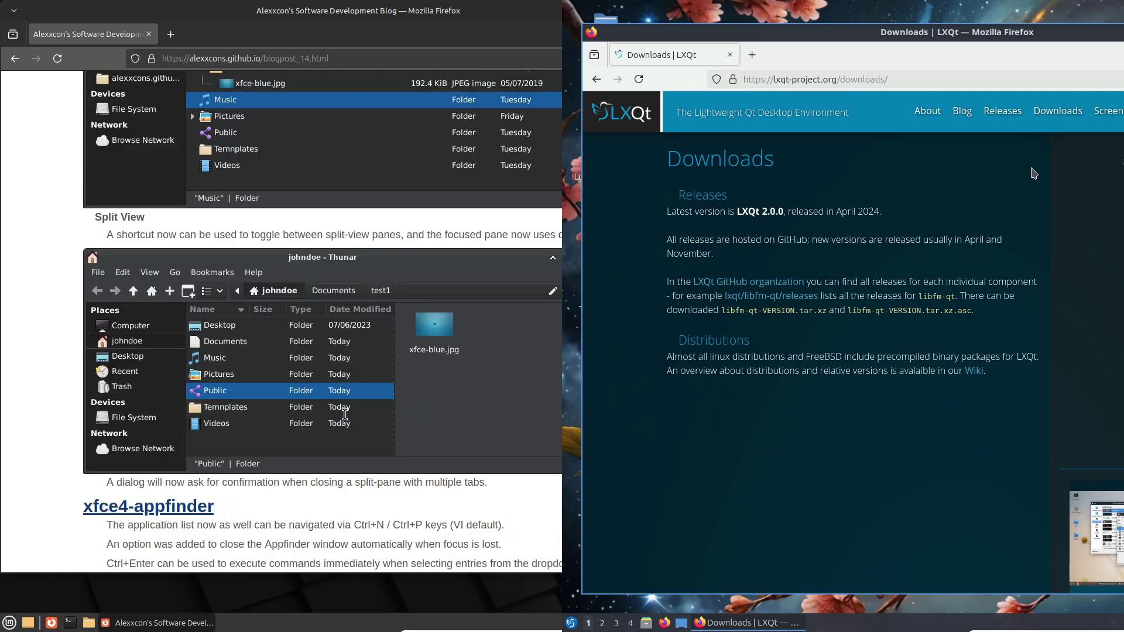
scroll(345, 415, down, 20)
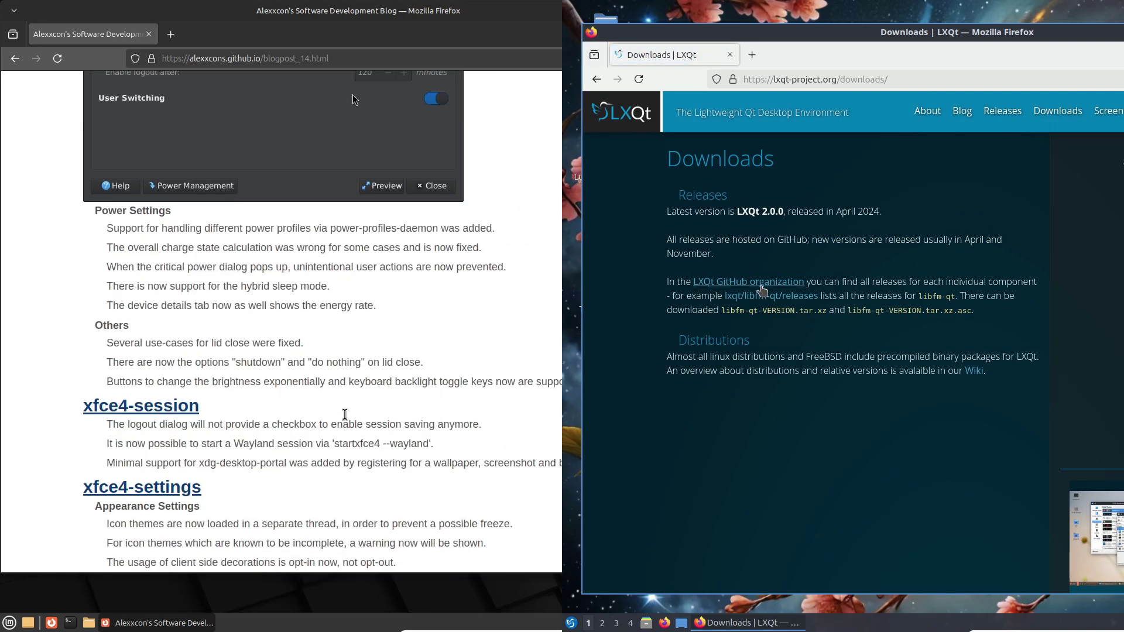
scroll(345, 414, down, 20)
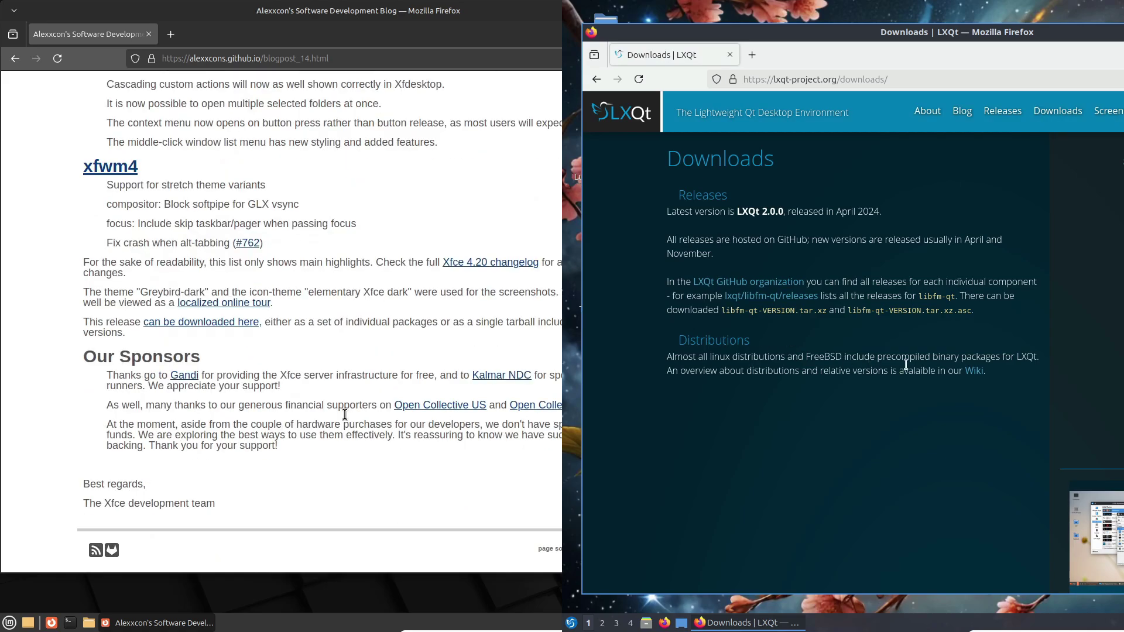
Step: Open the LXQt wiki's Binary packages list of distributions and scroll it
click(974, 373)
scroll(344, 415, up, 15)
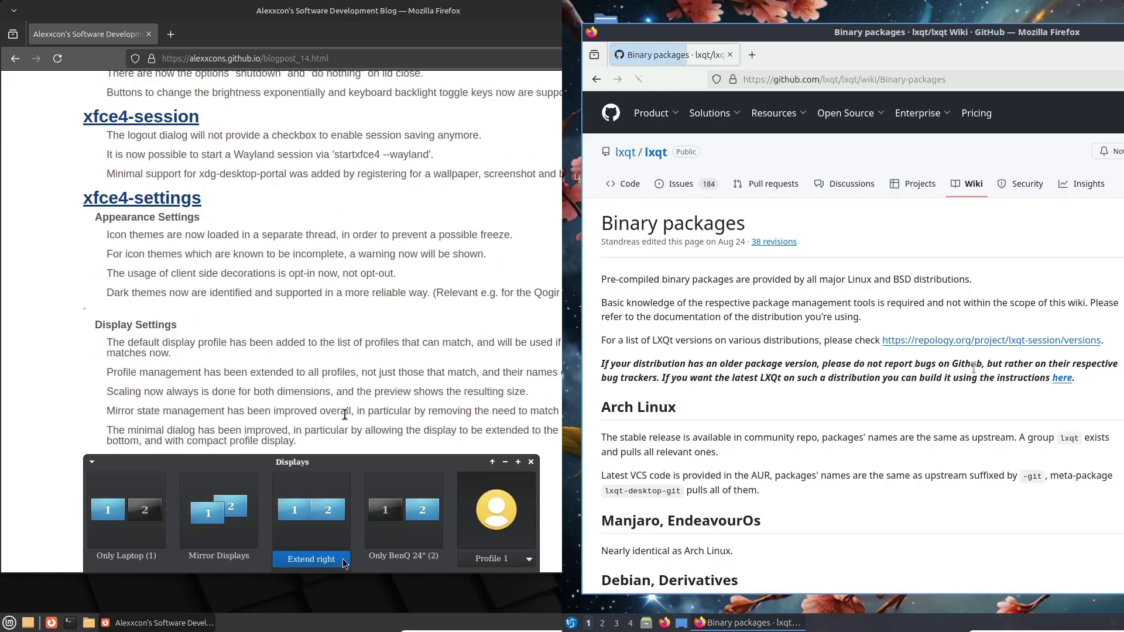
scroll(761, 375, down, 5)
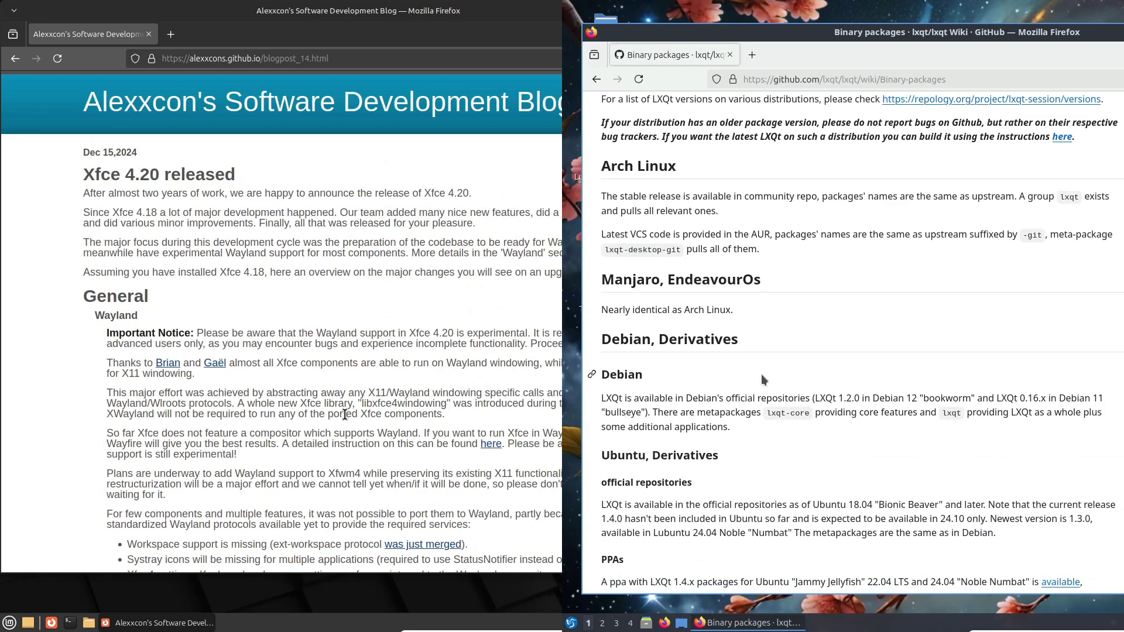
Step: Return to the Xfce home page and browse the Xfce Projects page
click(16, 59)
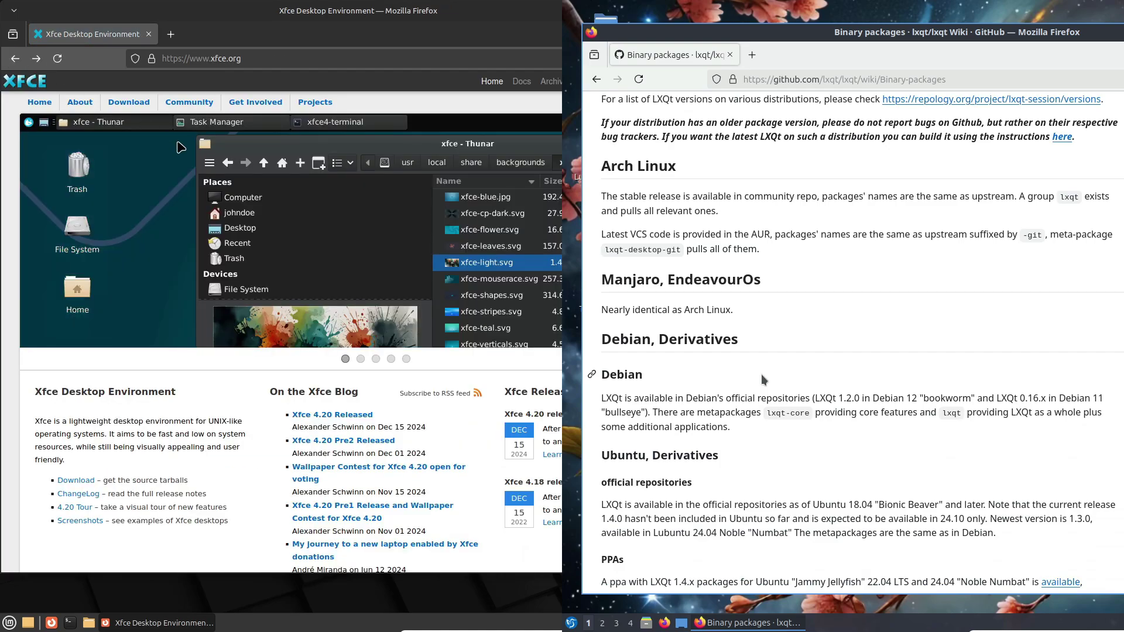
scroll(761, 375, down, 2)
click(321, 110)
scroll(761, 375, down, 2)
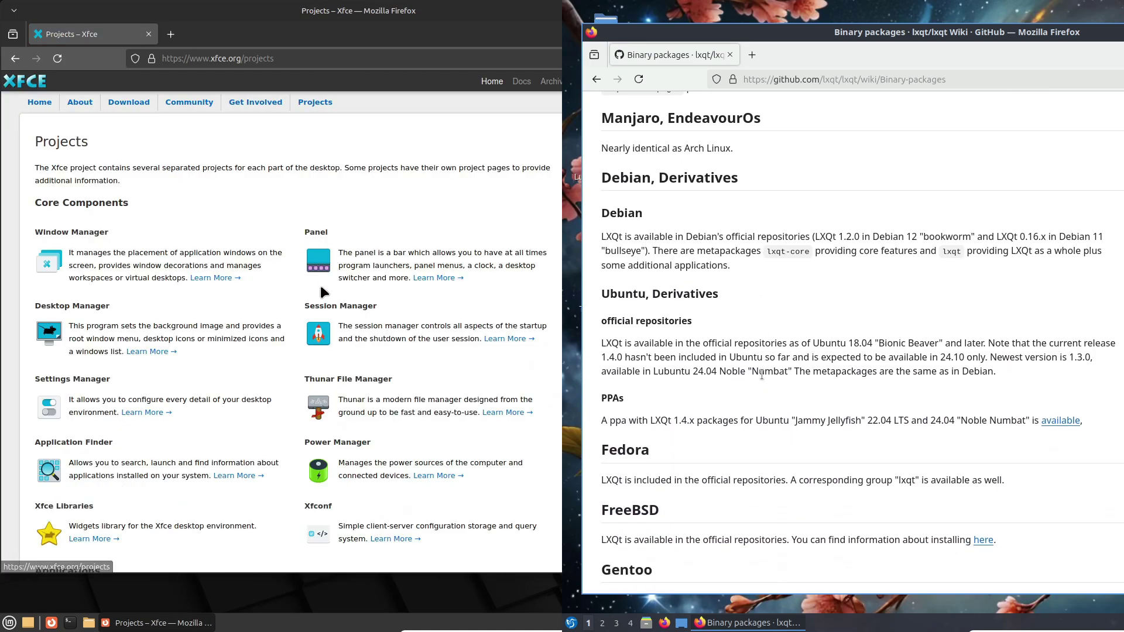
scroll(286, 303, down, 5)
scroll(762, 374, down, 3)
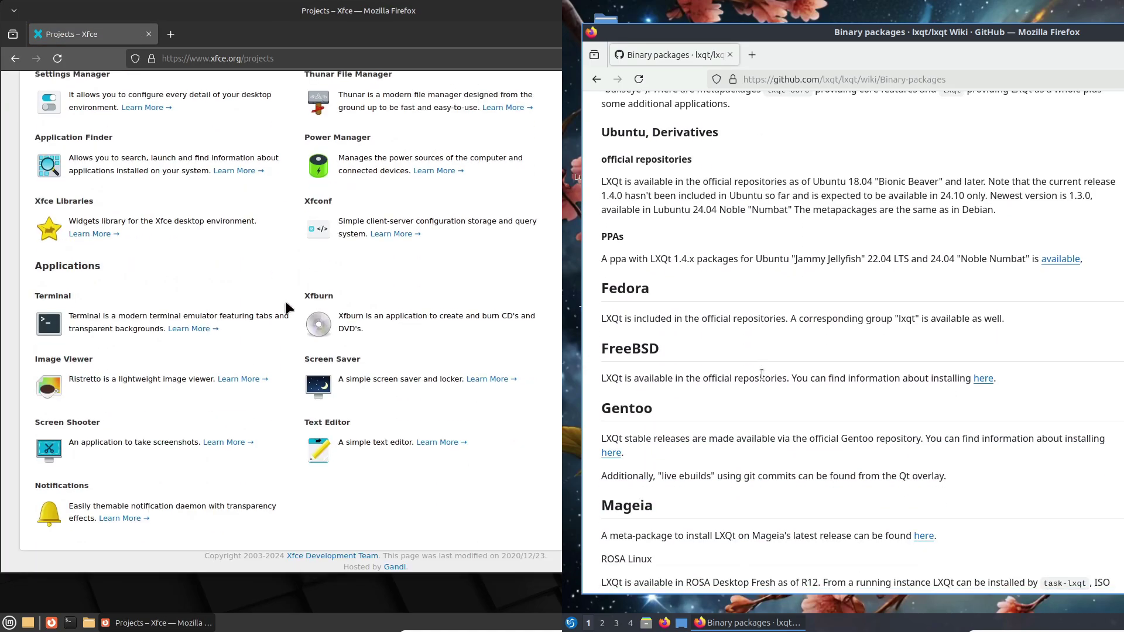
scroll(762, 375, down, 4)
scroll(286, 301, up, 5)
scroll(761, 375, up, 3)
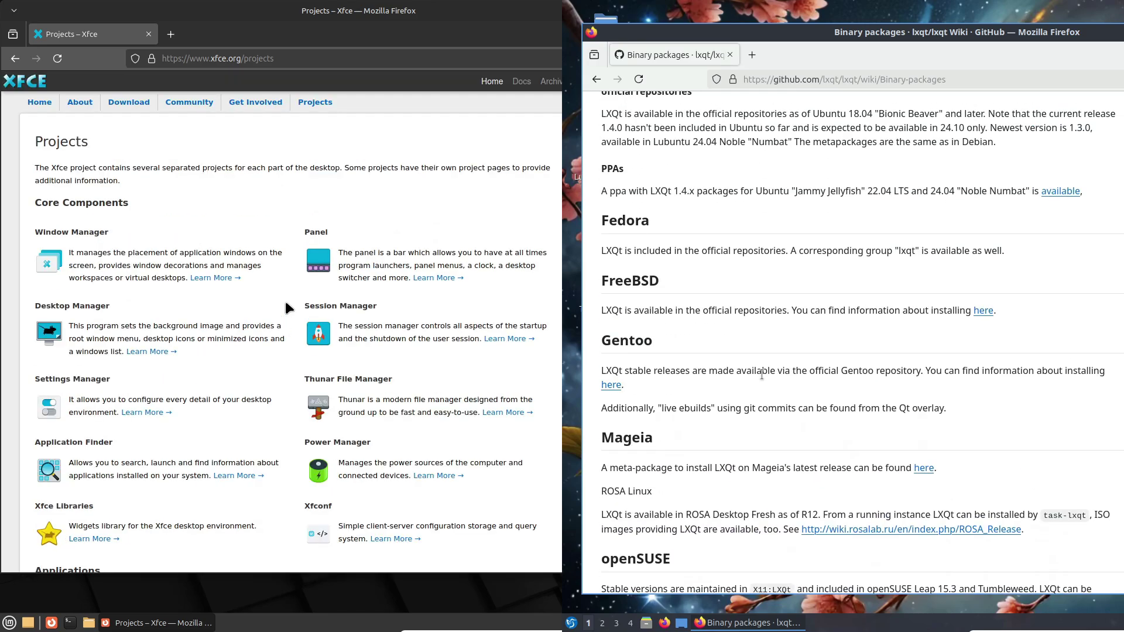
scroll(761, 375, up, 10)
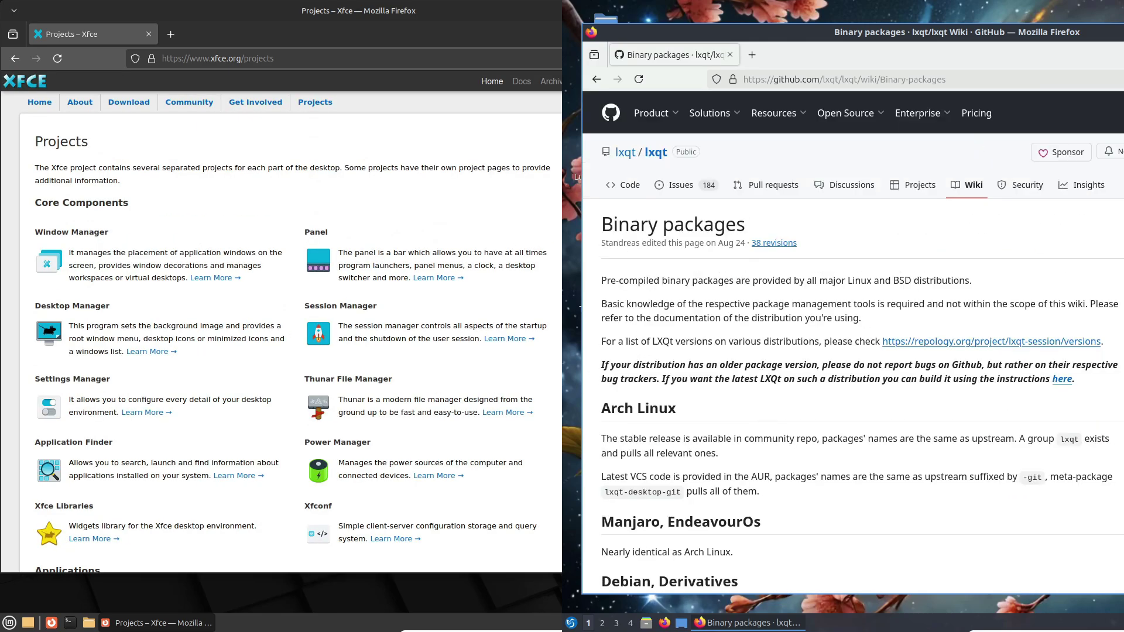